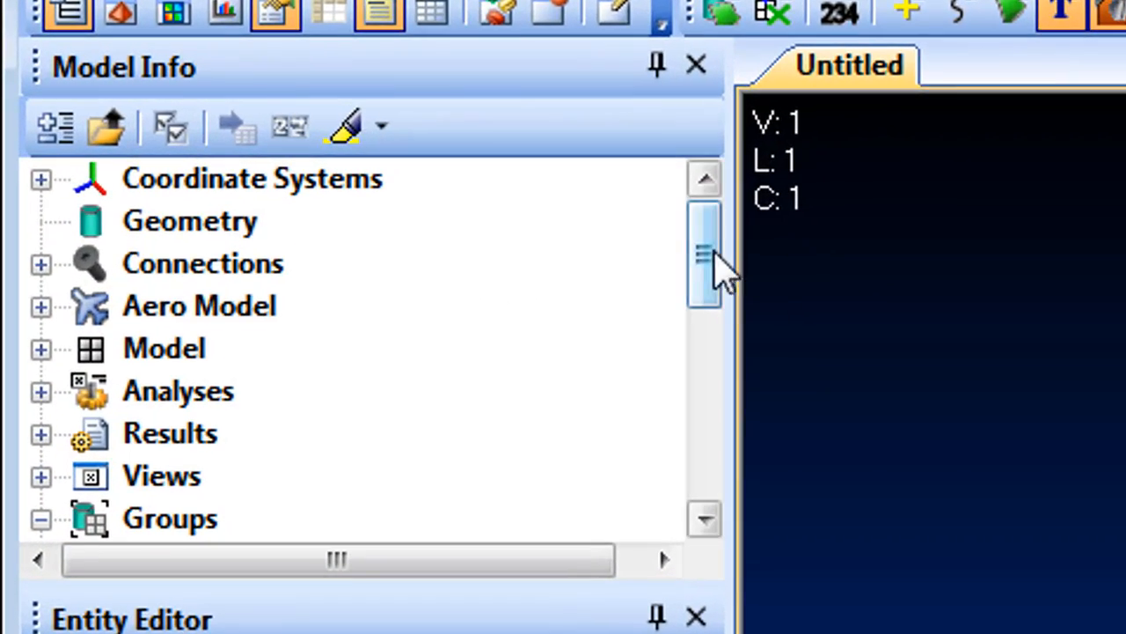
- Activate the Tip Rib group and highlight it in the view with Autoscale to Show Entities turned on
left_click_drag(607, 231, 607, 456)
double_click(264, 395)
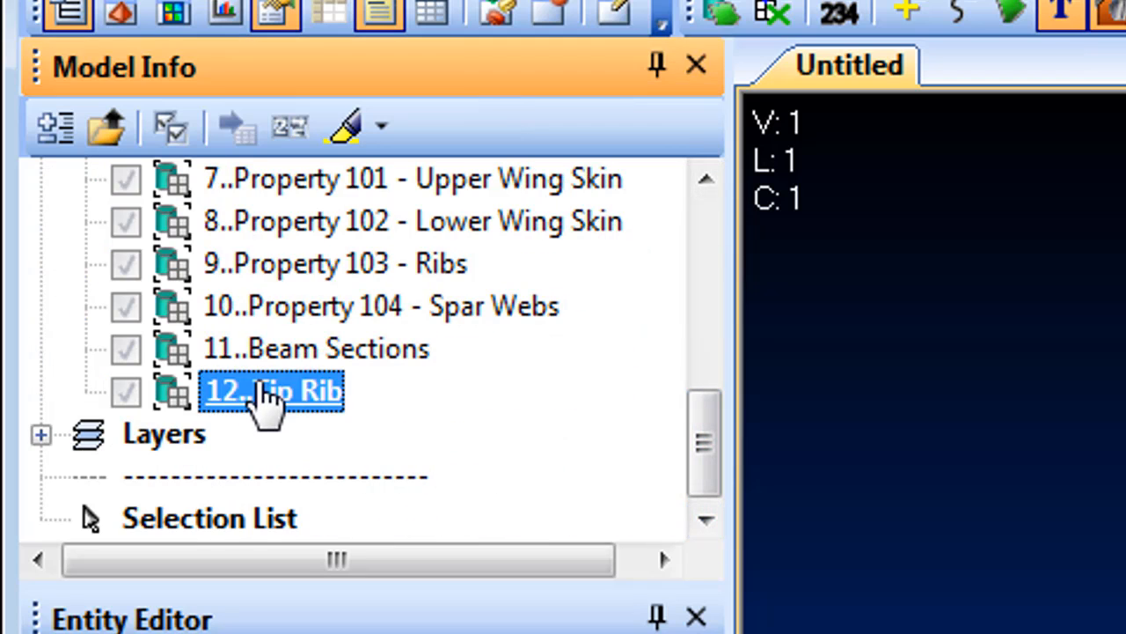
left_click(382, 129)
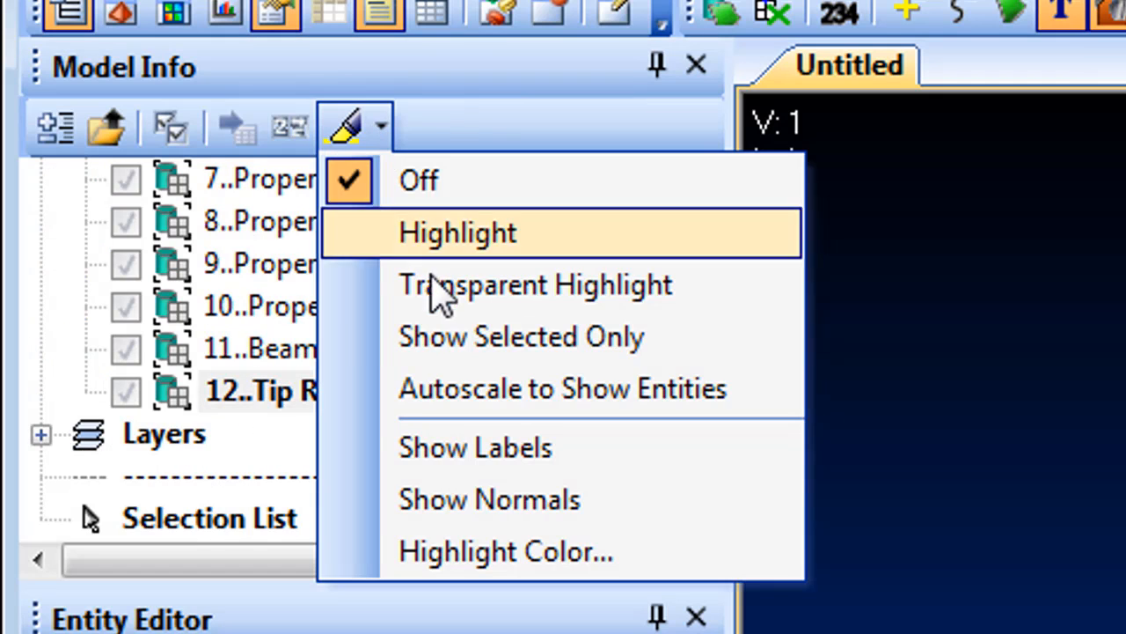
left_click(489, 390)
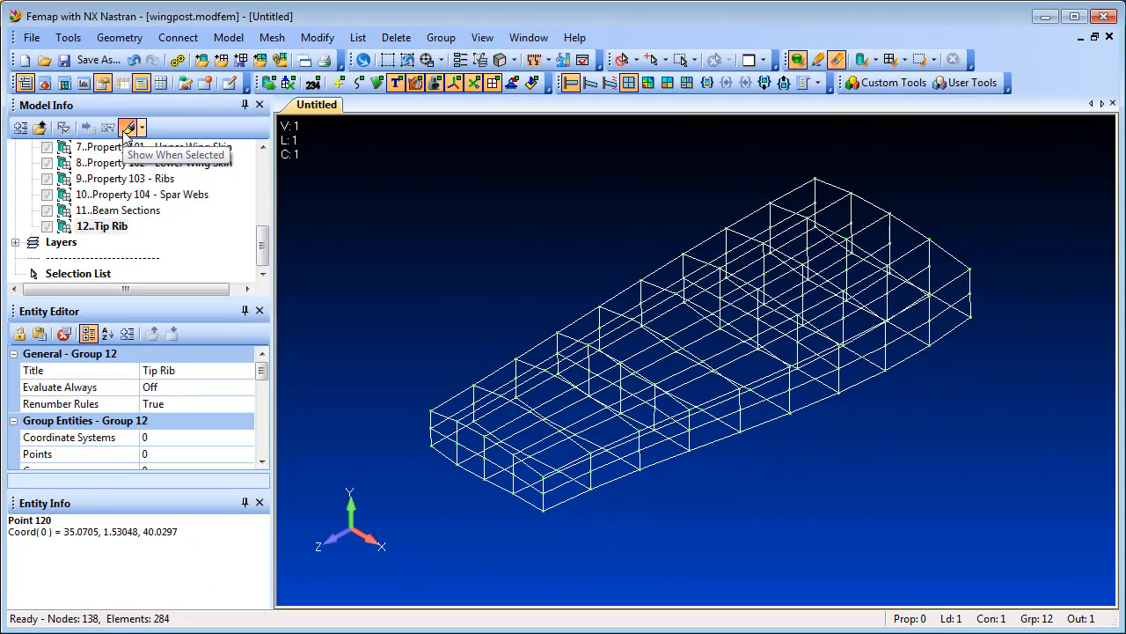
left_click(297, 131)
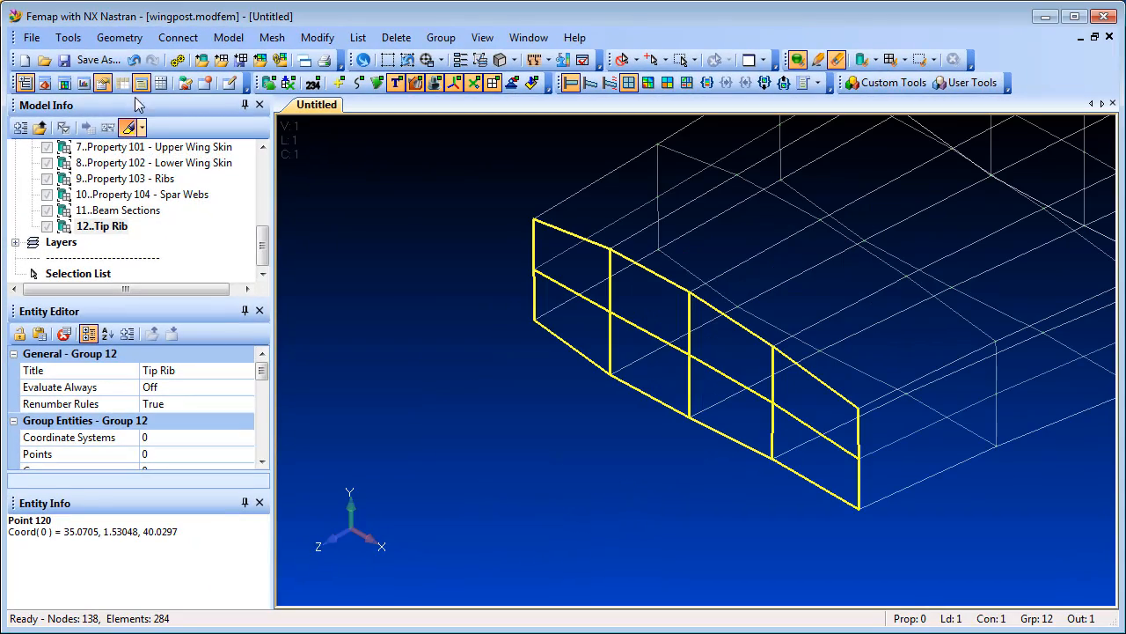
- Use Show Entities with Element type and Autoscale enabled to highlight one element at the wing's tip corner
left_click(136, 59)
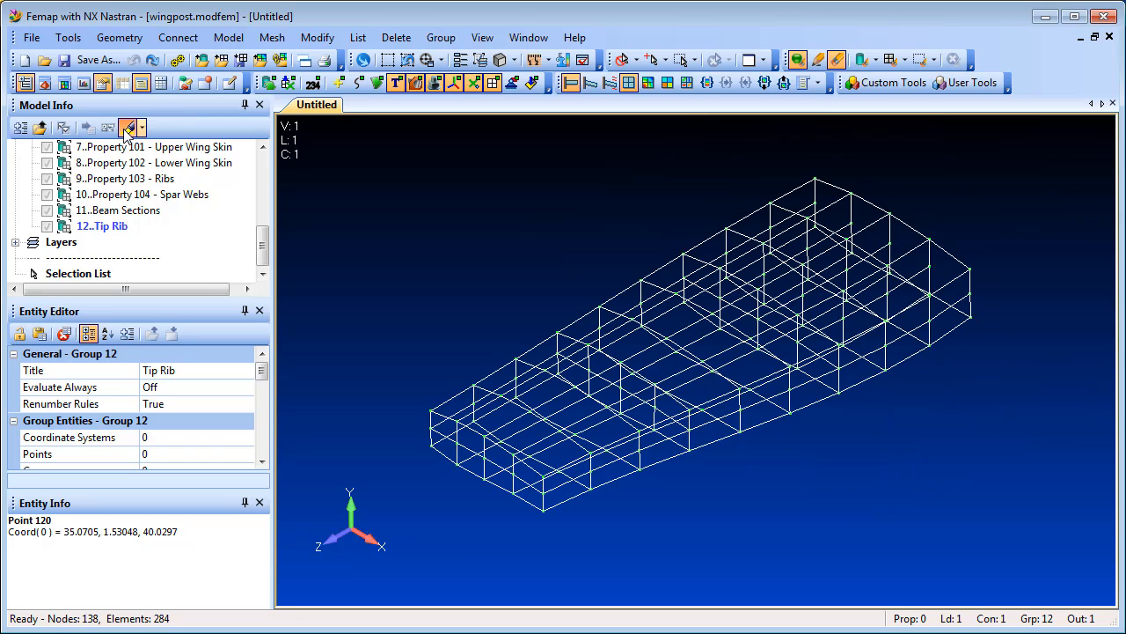
left_click(528, 37)
left_click(565, 238)
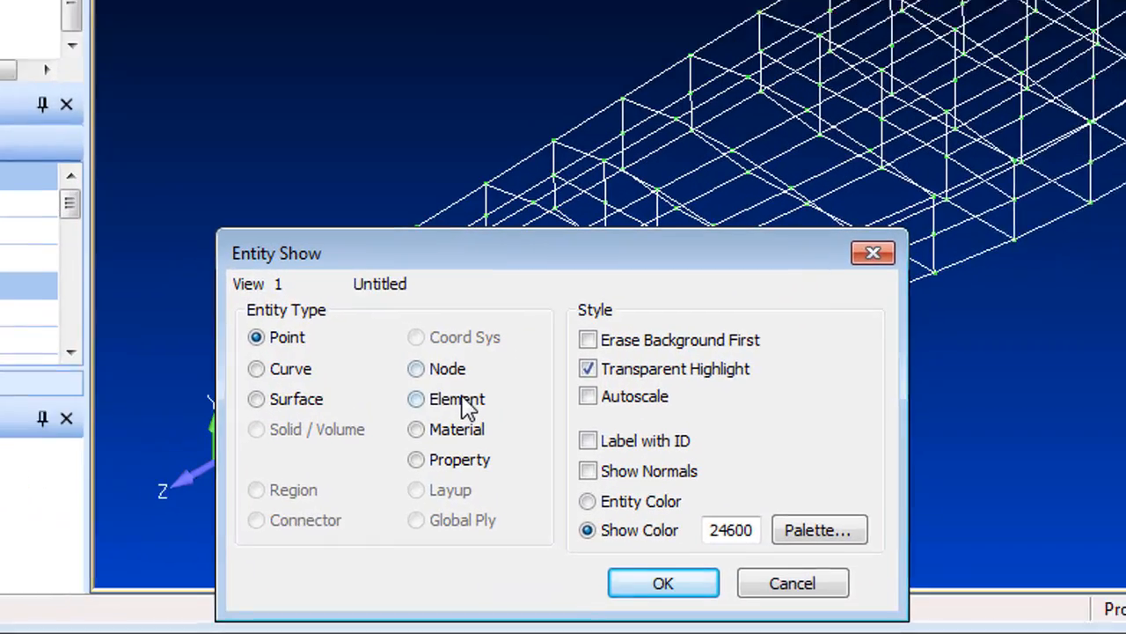
left_click(464, 401)
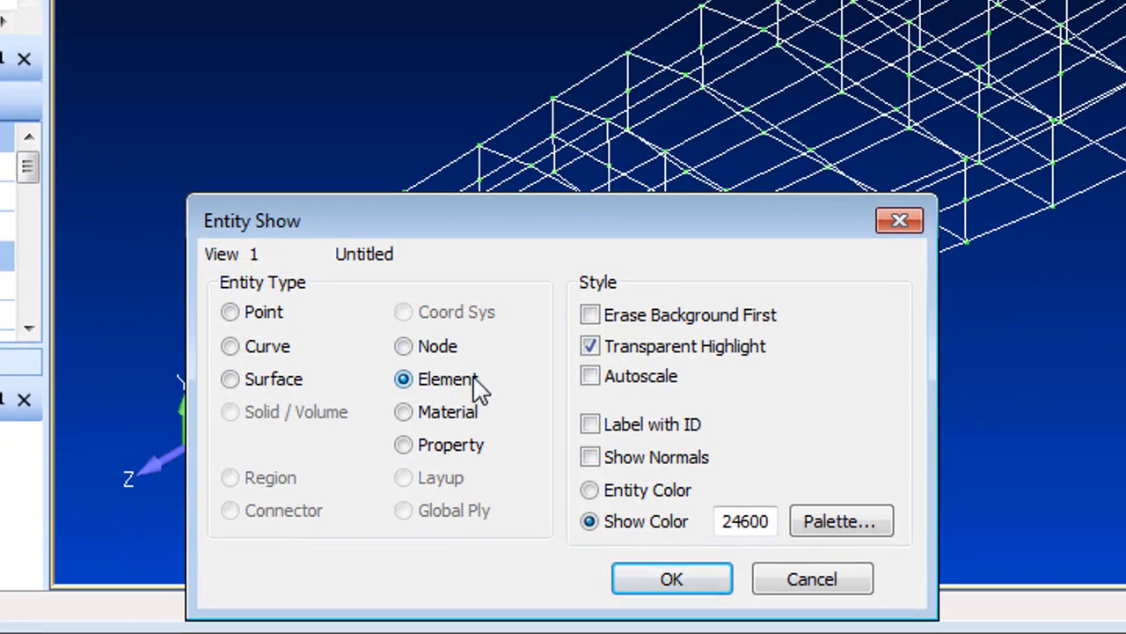
left_click(589, 378)
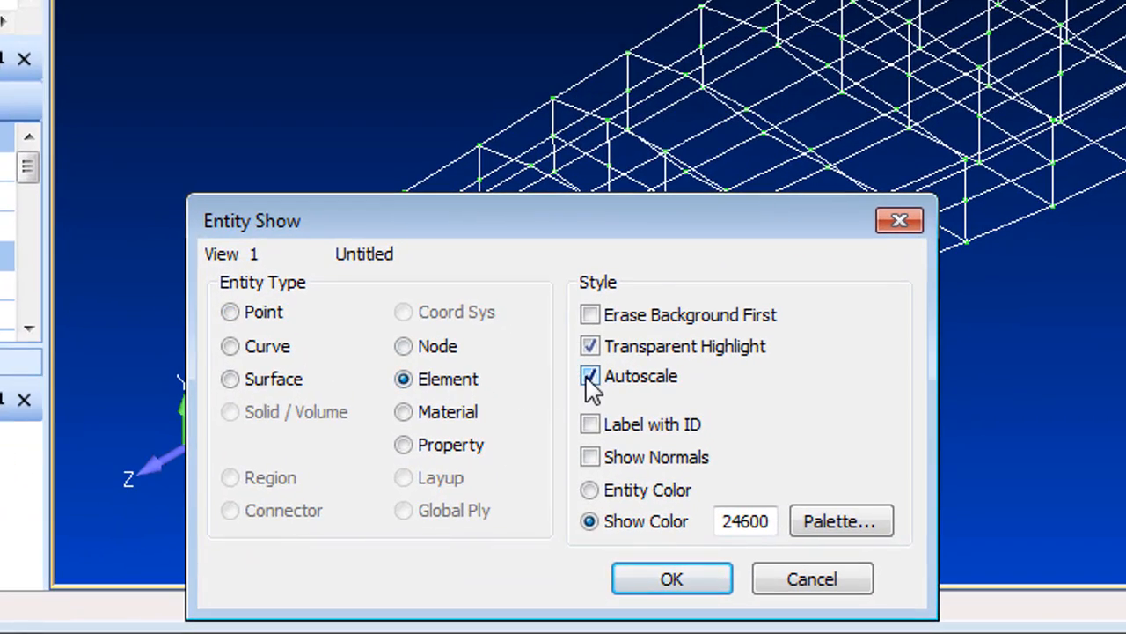
left_click(660, 582)
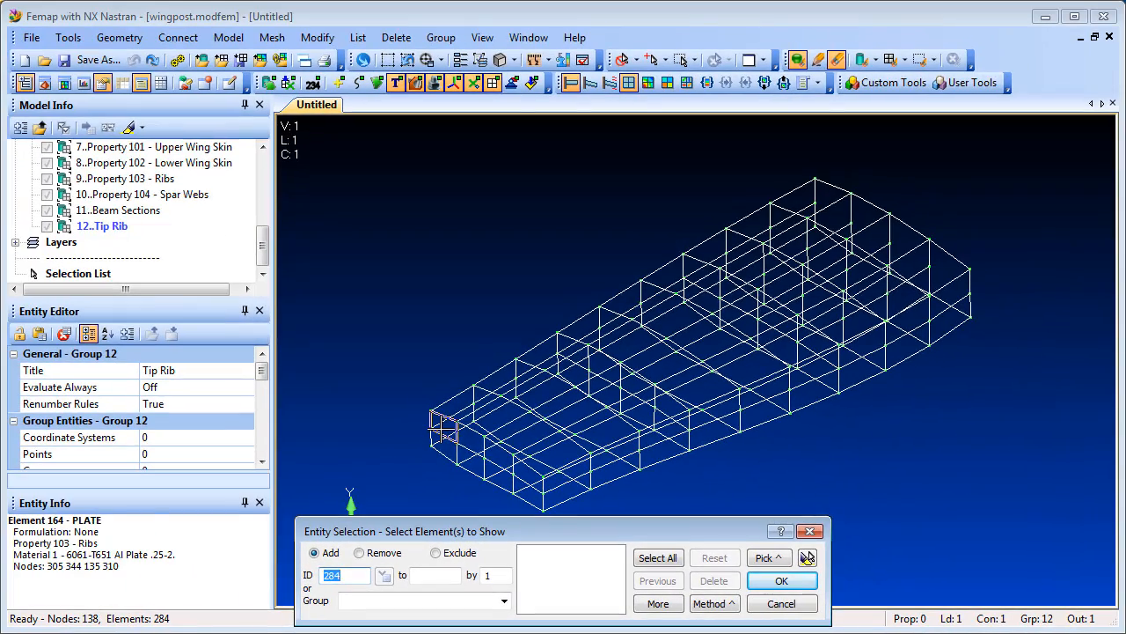
left_click(444, 427)
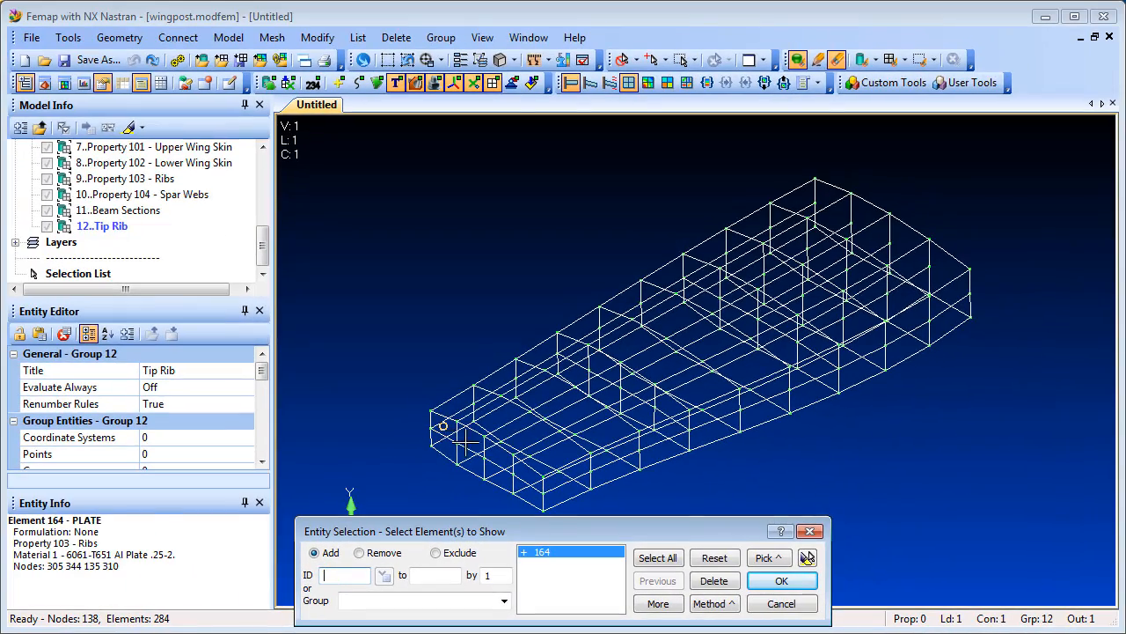
left_click(806, 558)
left_click(782, 582)
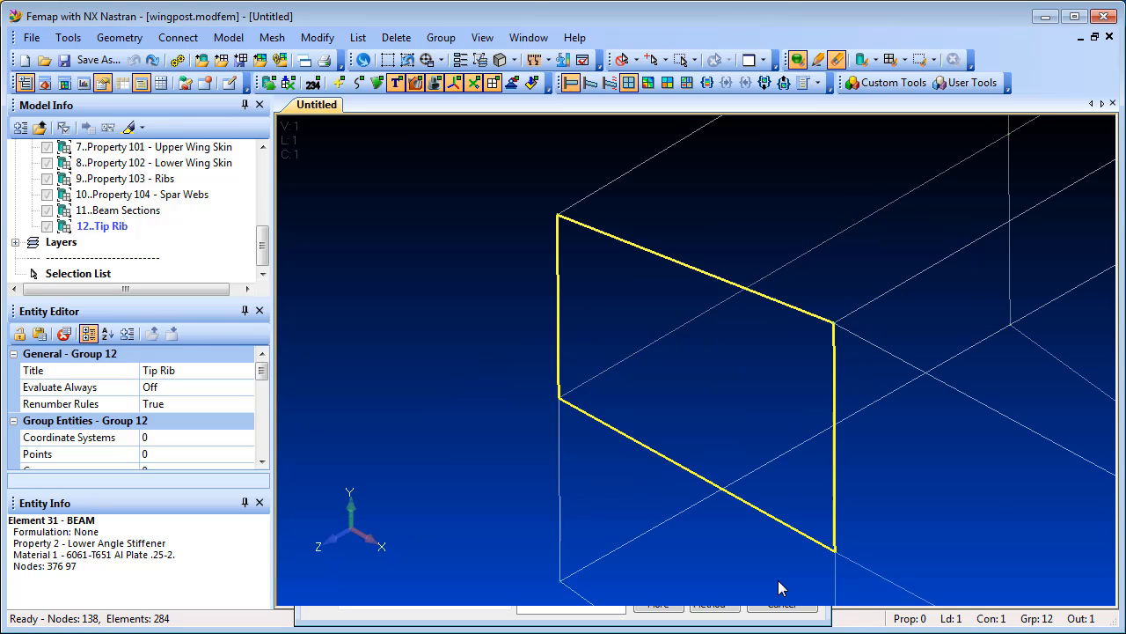
middle_click_drag(735, 447, 751, 406)
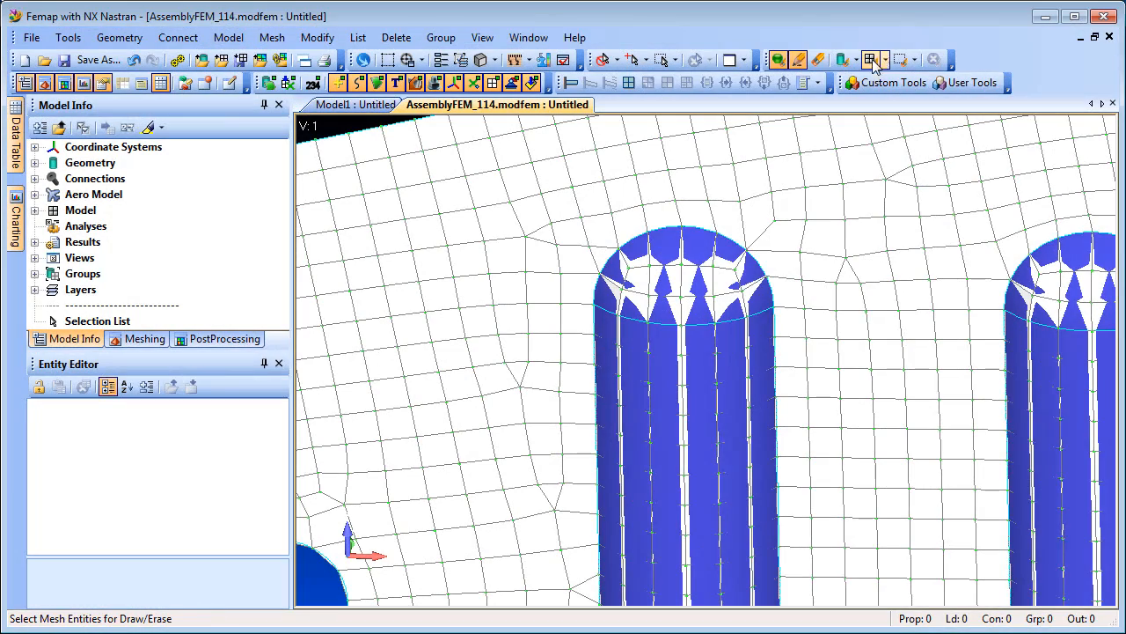
- Draw only the elements around the left post by polygon-picking them for the draw-mesh-entities command
left_click(870, 60)
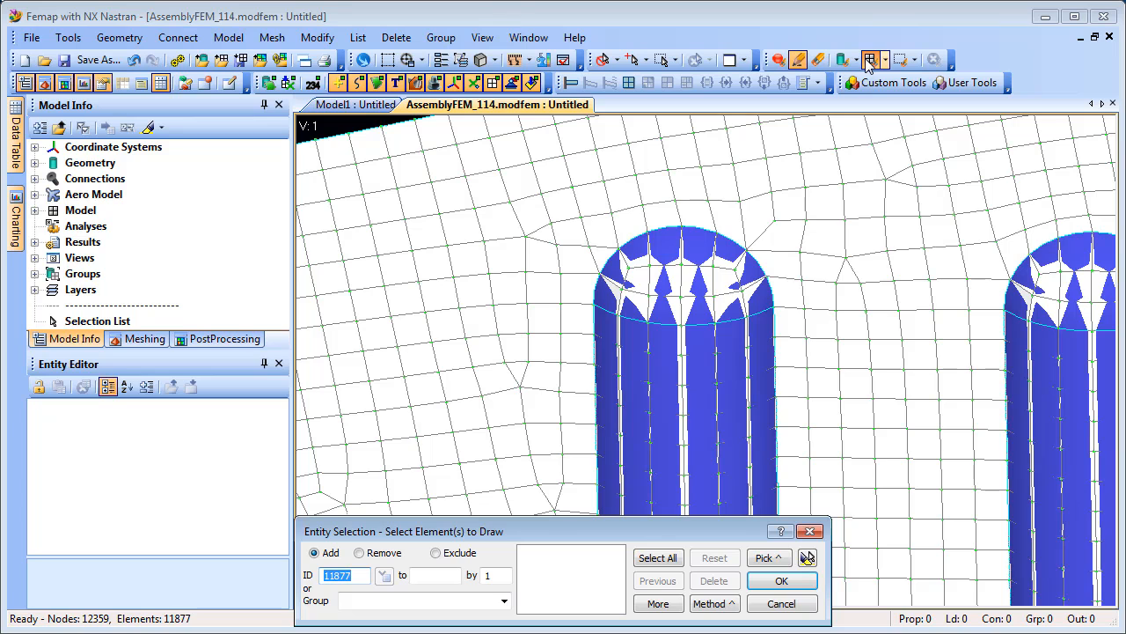
left_click(766, 558)
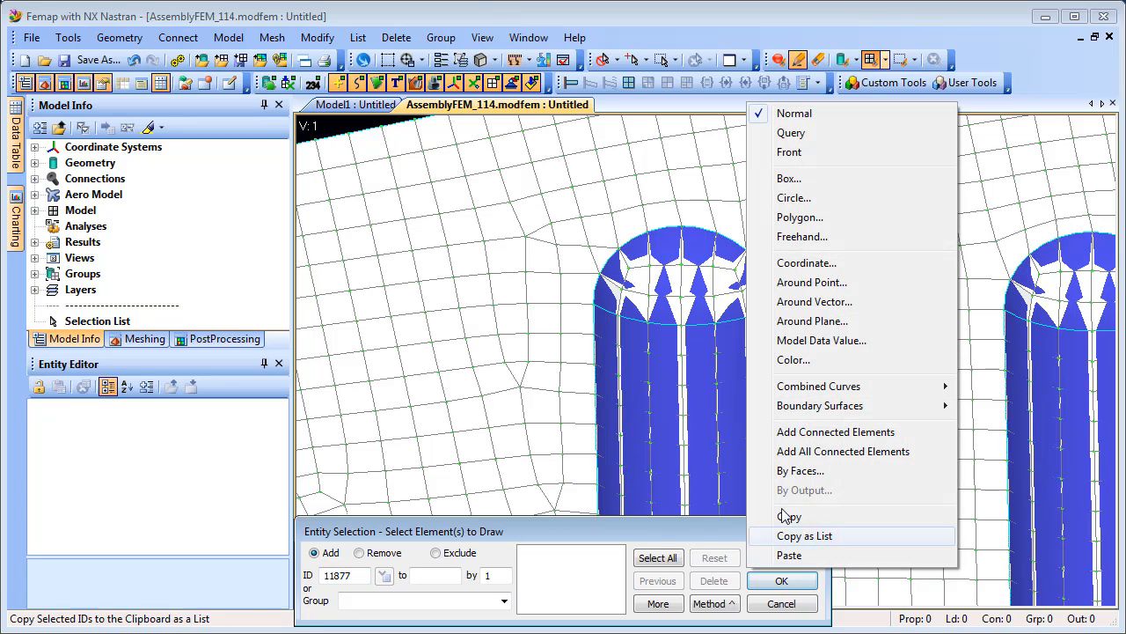
left_click(796, 217)
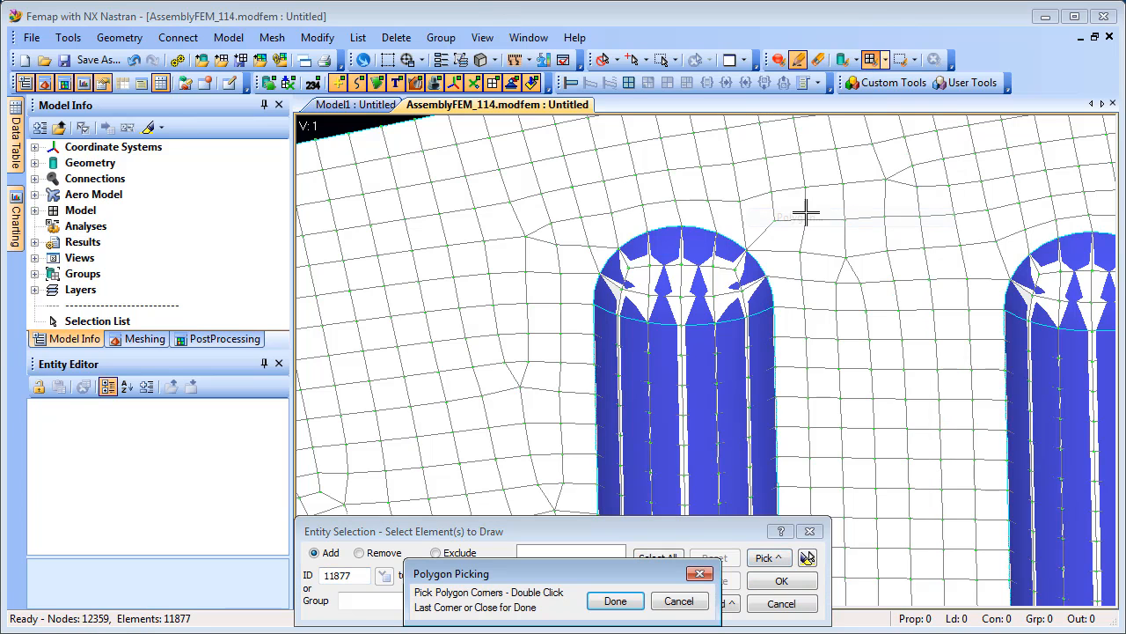
left_click(564, 195)
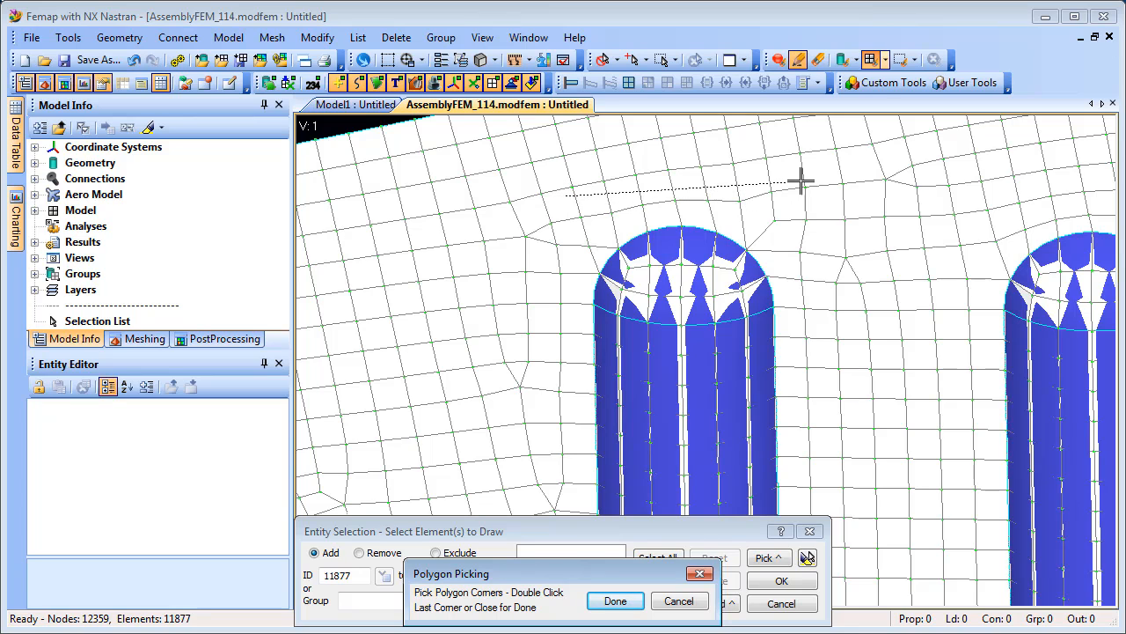
left_click(799, 182)
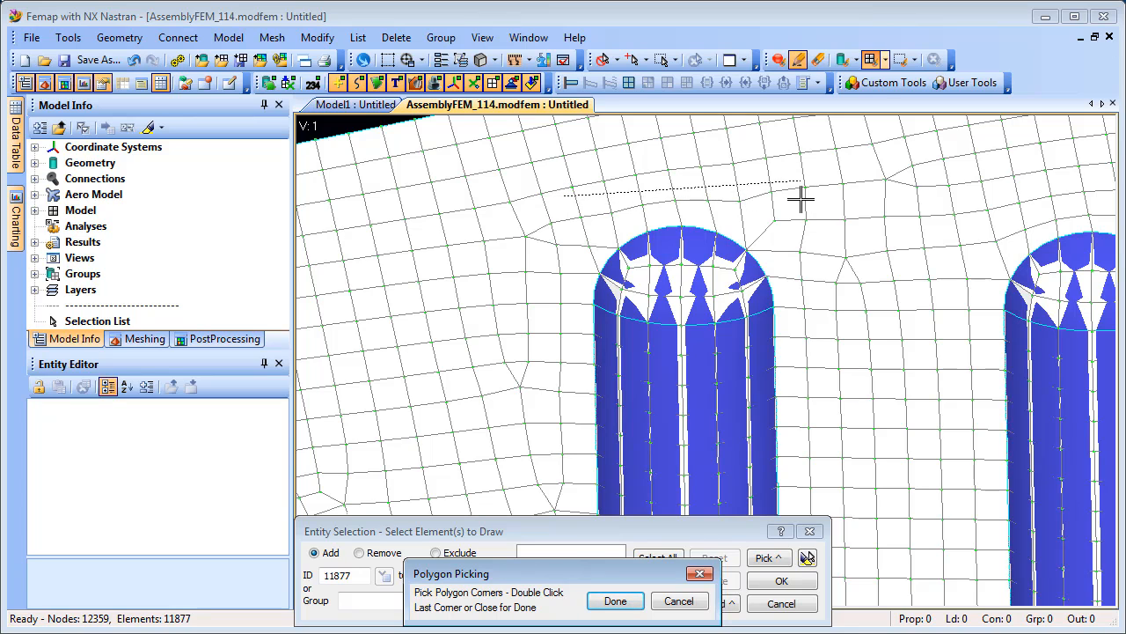
left_click(802, 419)
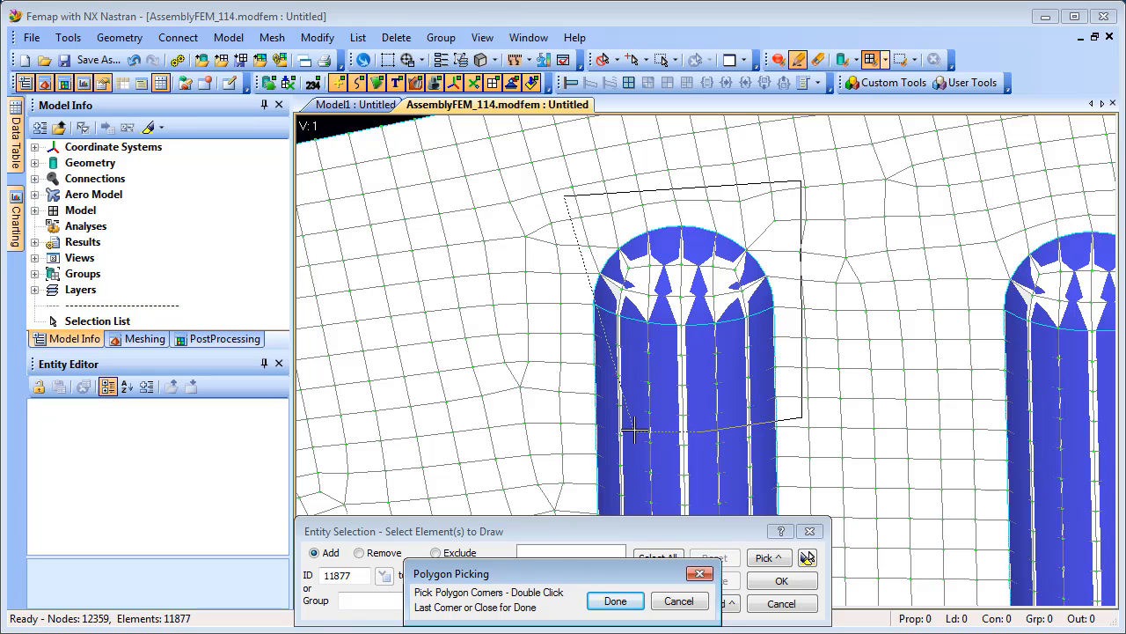
double_click(546, 405)
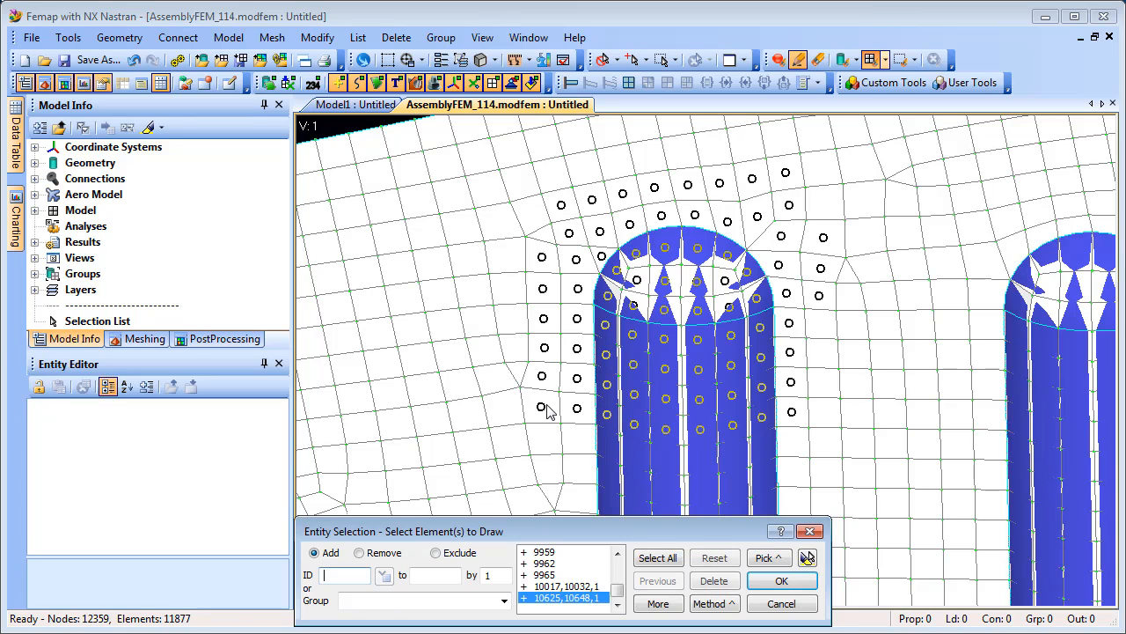
left_click(808, 558)
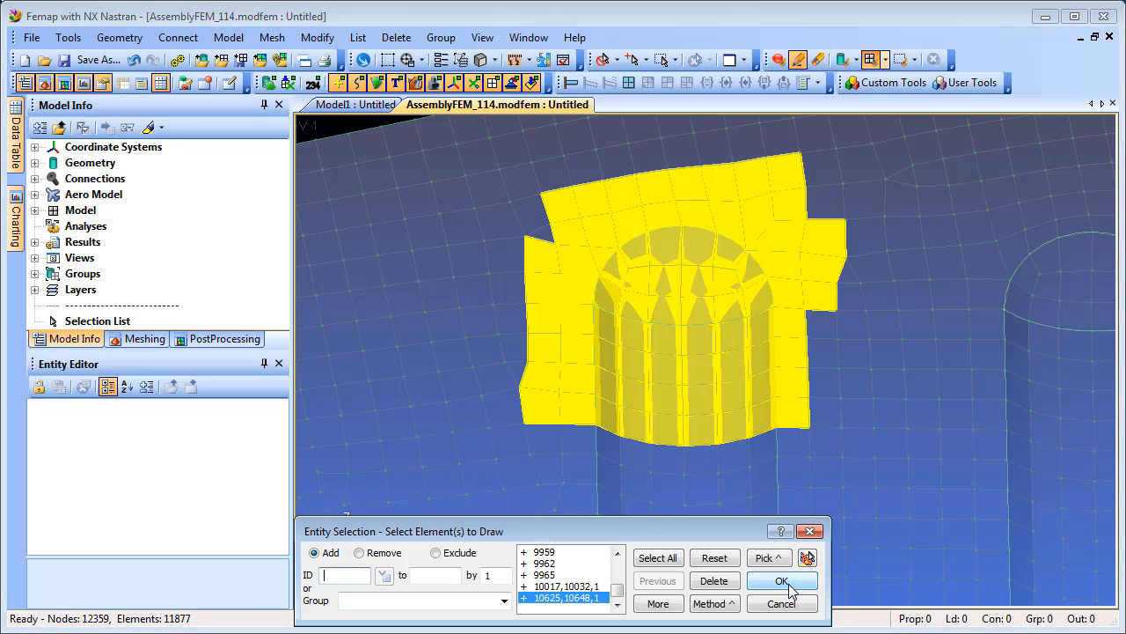
left_click(782, 580)
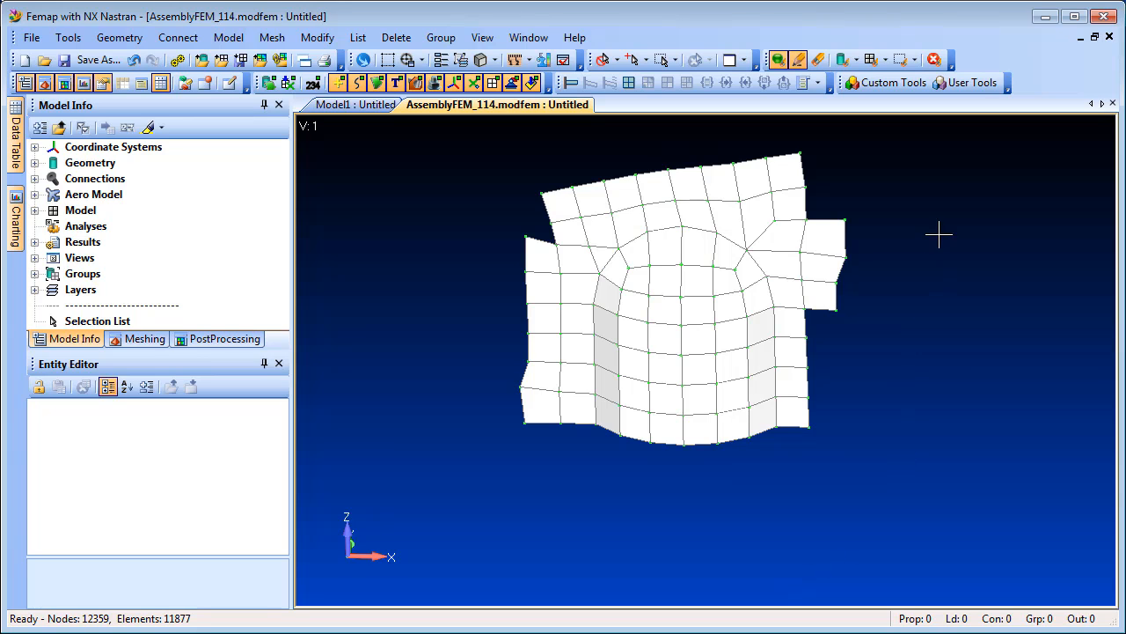
- Toggle Draw Mode Select From All, then polygon-pick the post's inner elements to draw only those
left_click(916, 59)
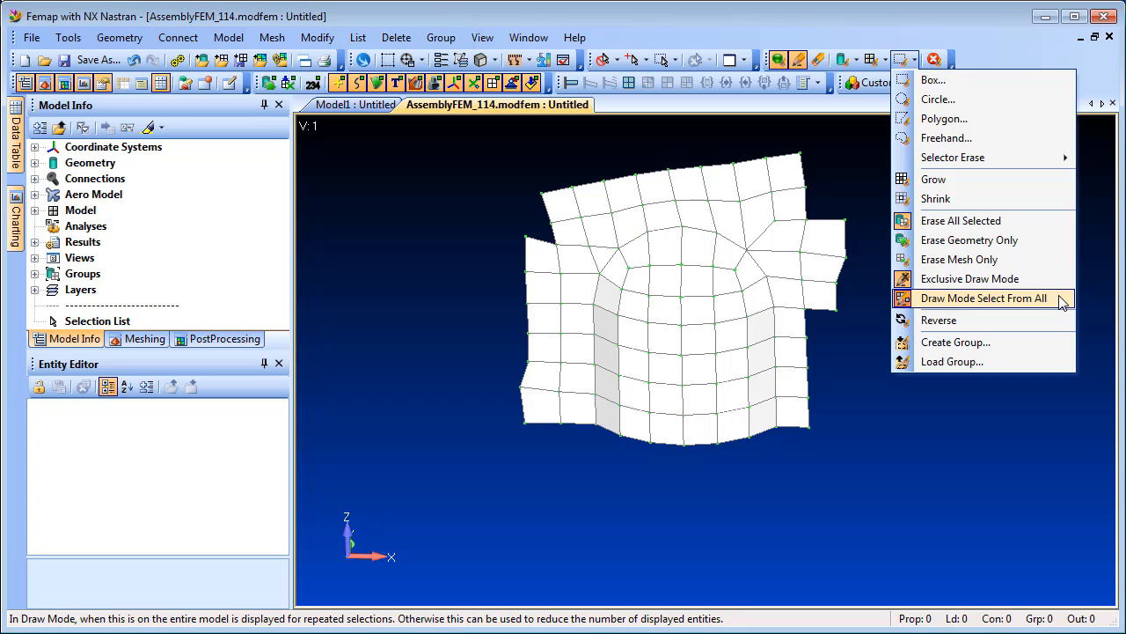
left_click(1061, 299)
left_click(870, 59)
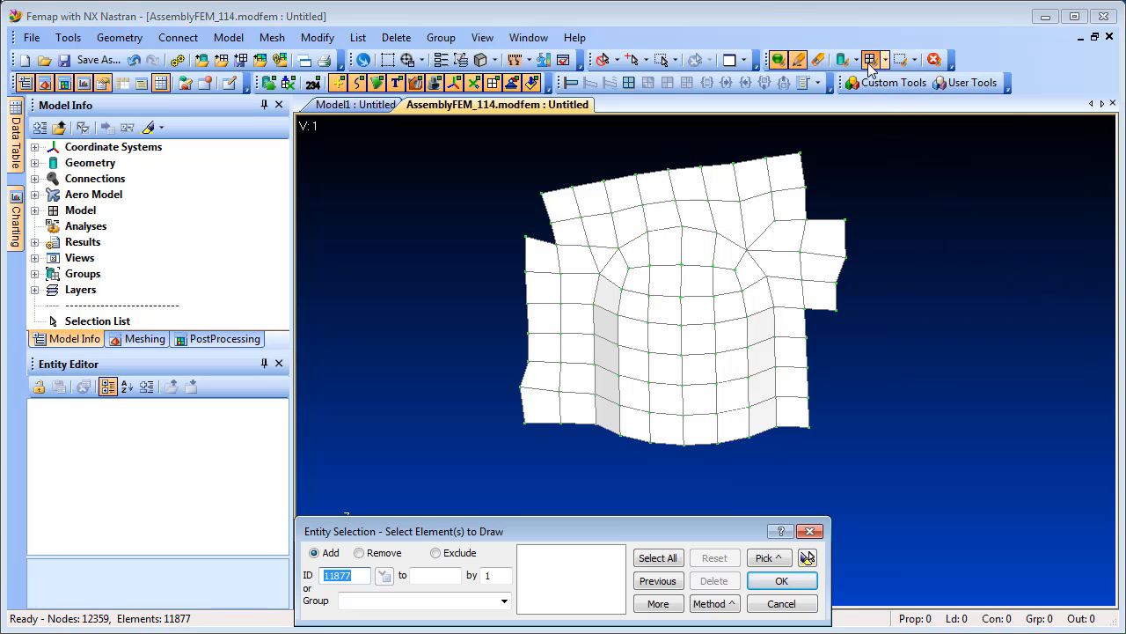
left_click(783, 557)
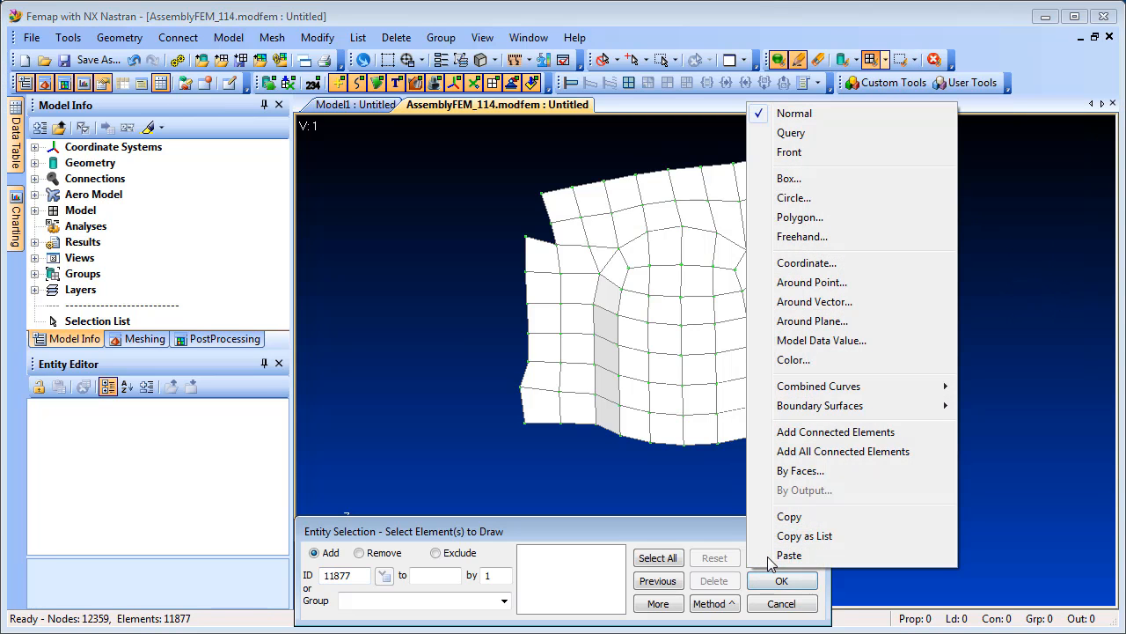
left_click(801, 218)
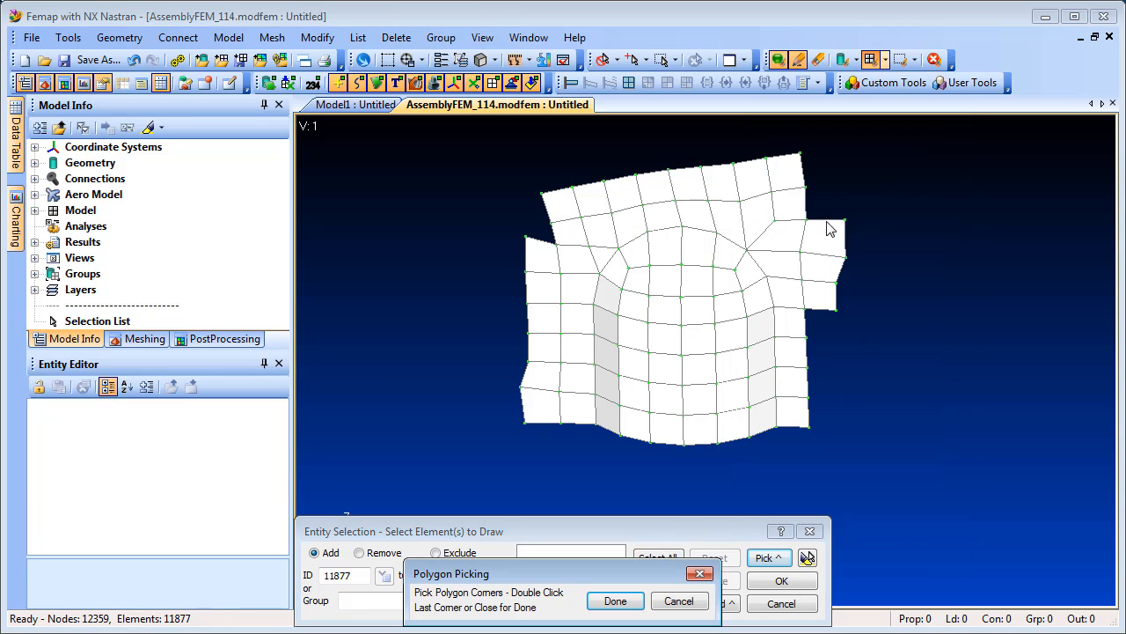
left_click(611, 452)
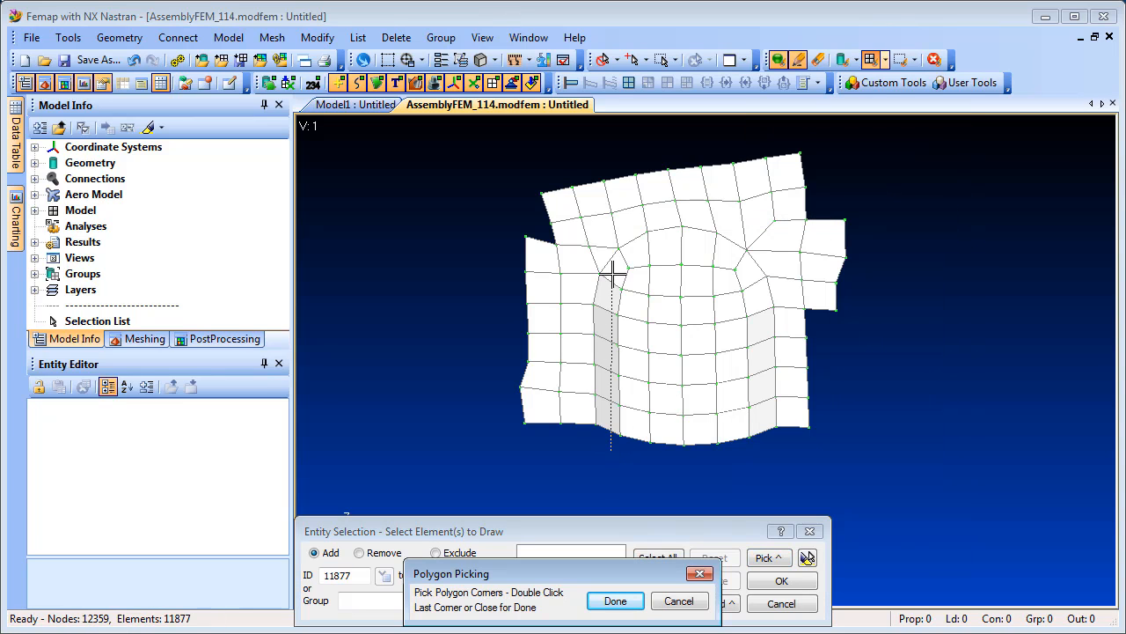
left_click(613, 276)
left_click(668, 248)
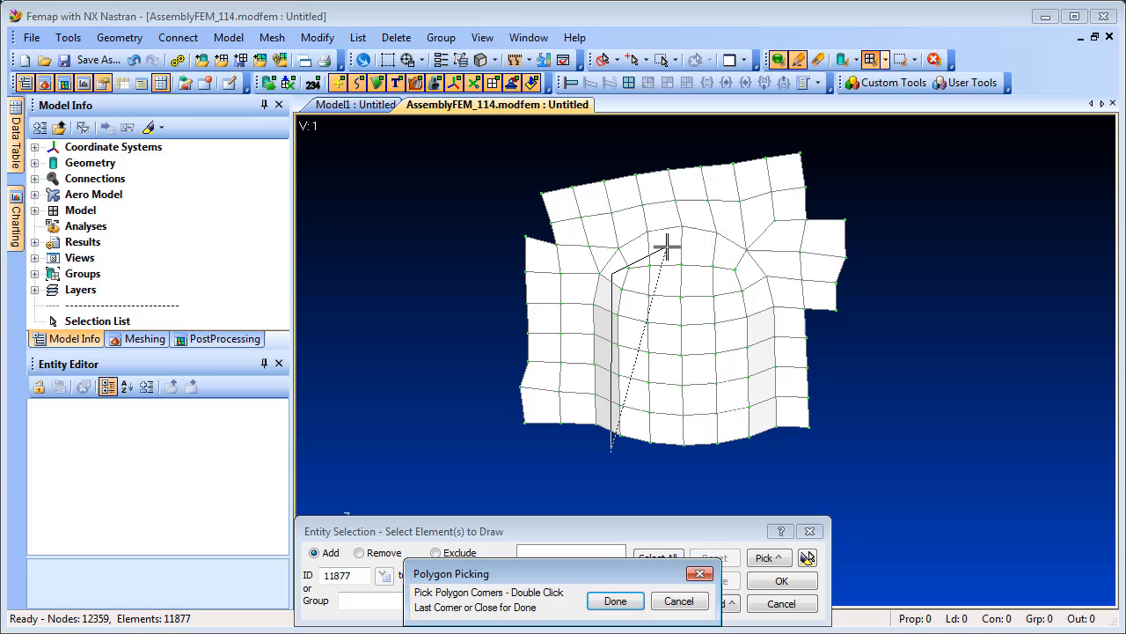
left_click(732, 257)
left_click(766, 321)
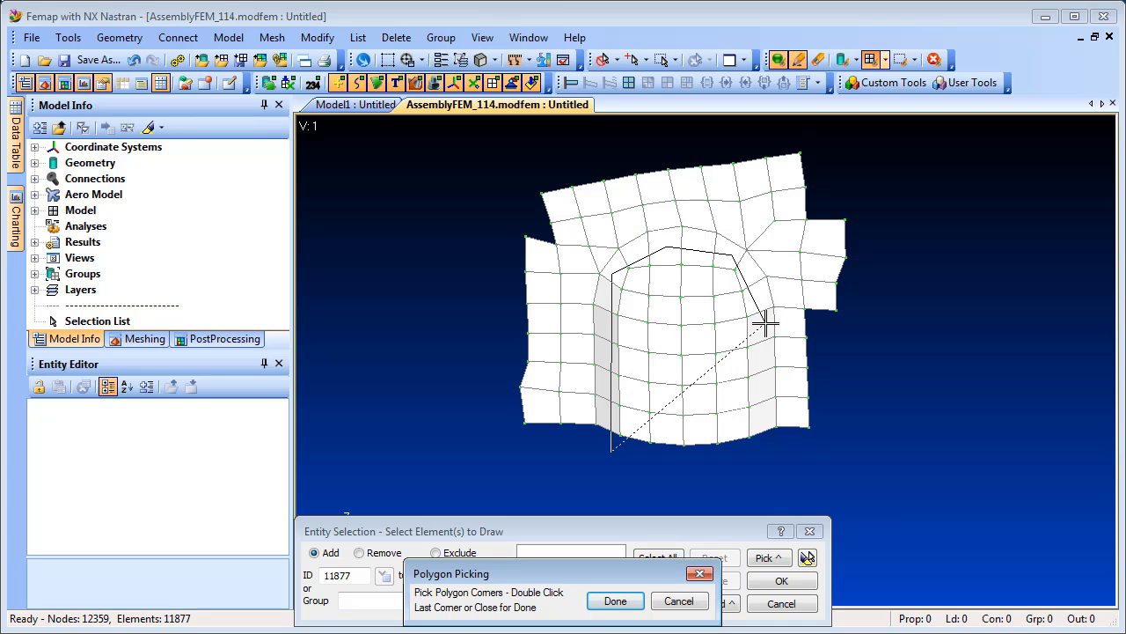
double_click(767, 460)
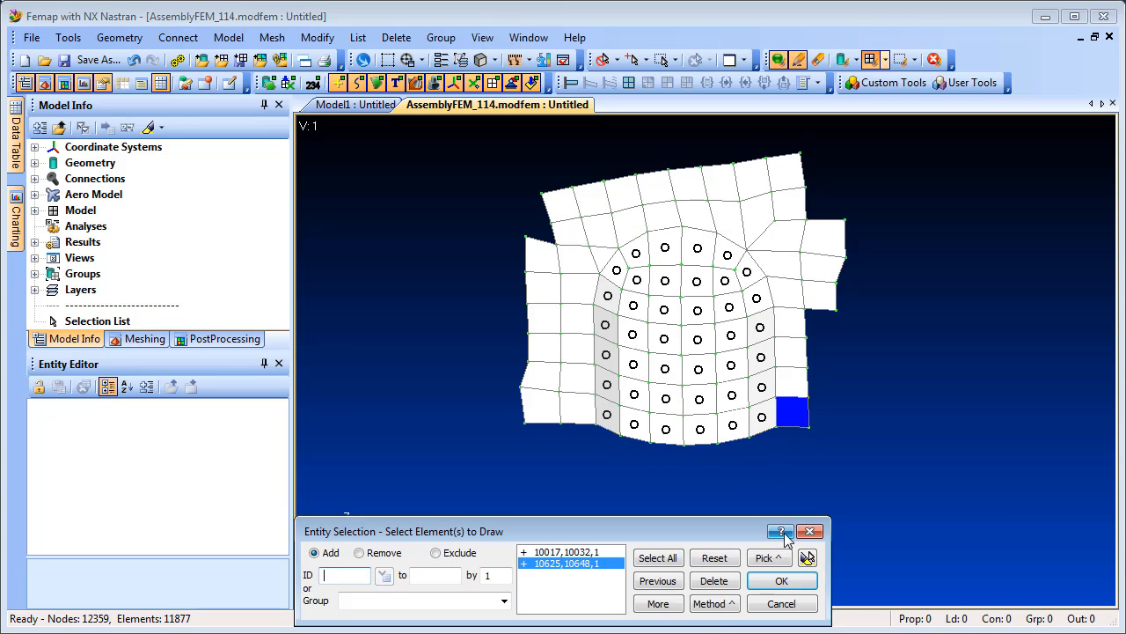
left_click(807, 557)
left_click(781, 581)
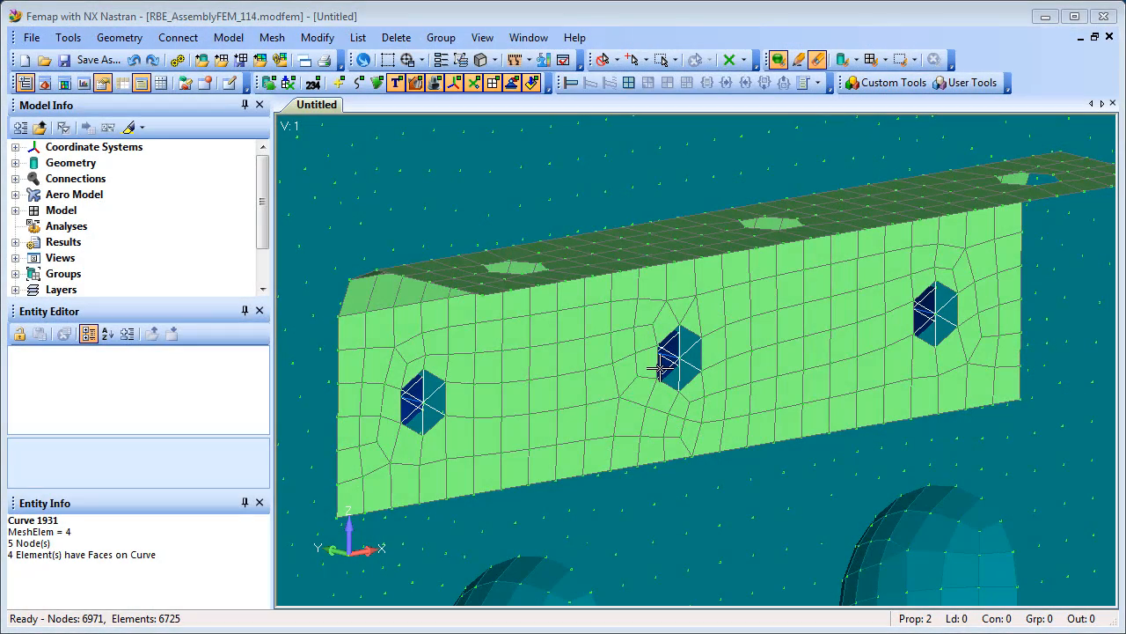
- Zoom to the middle hole and use the Meshing Toolbox's Mesh Sizing to increase elements on its edge curves by 1
left_click(388, 59)
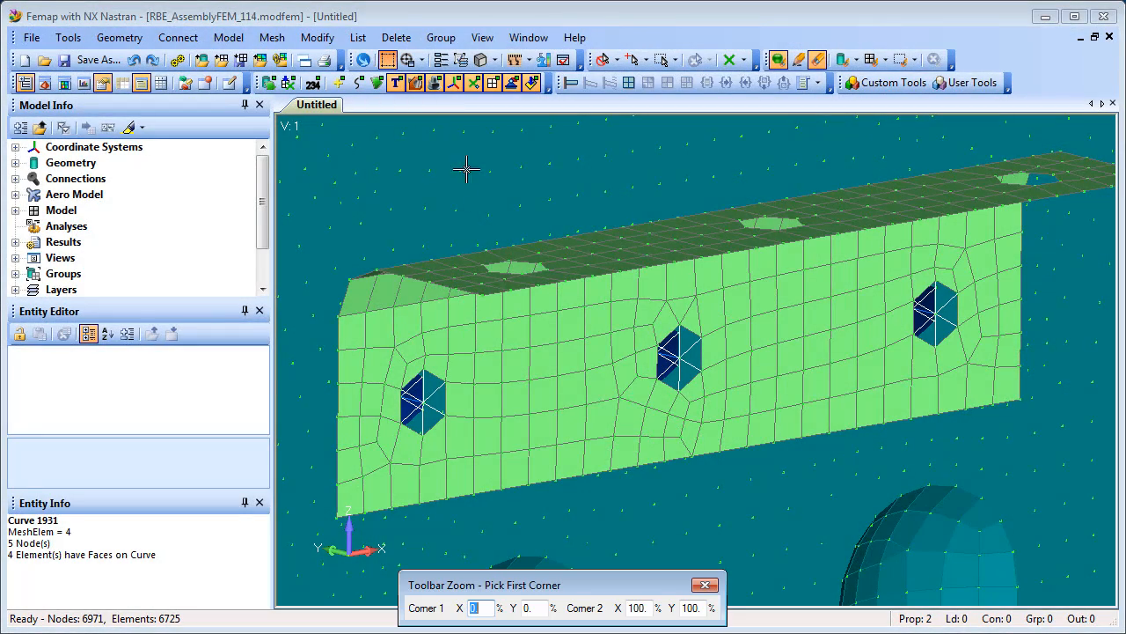
left_click(633, 300)
left_click(738, 429)
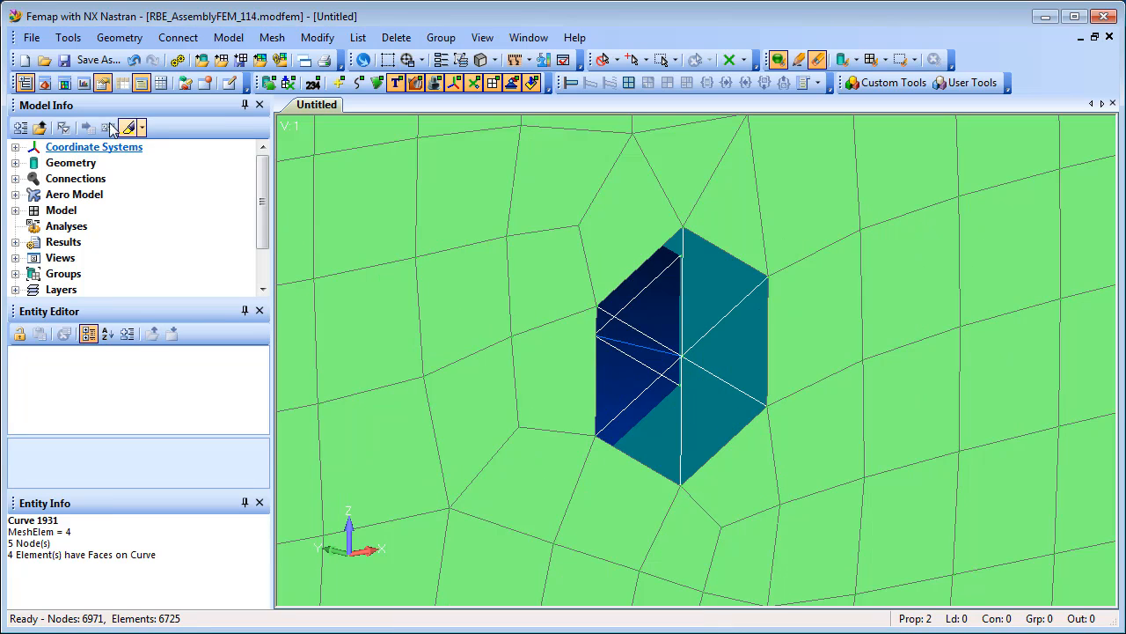
left_click(45, 83)
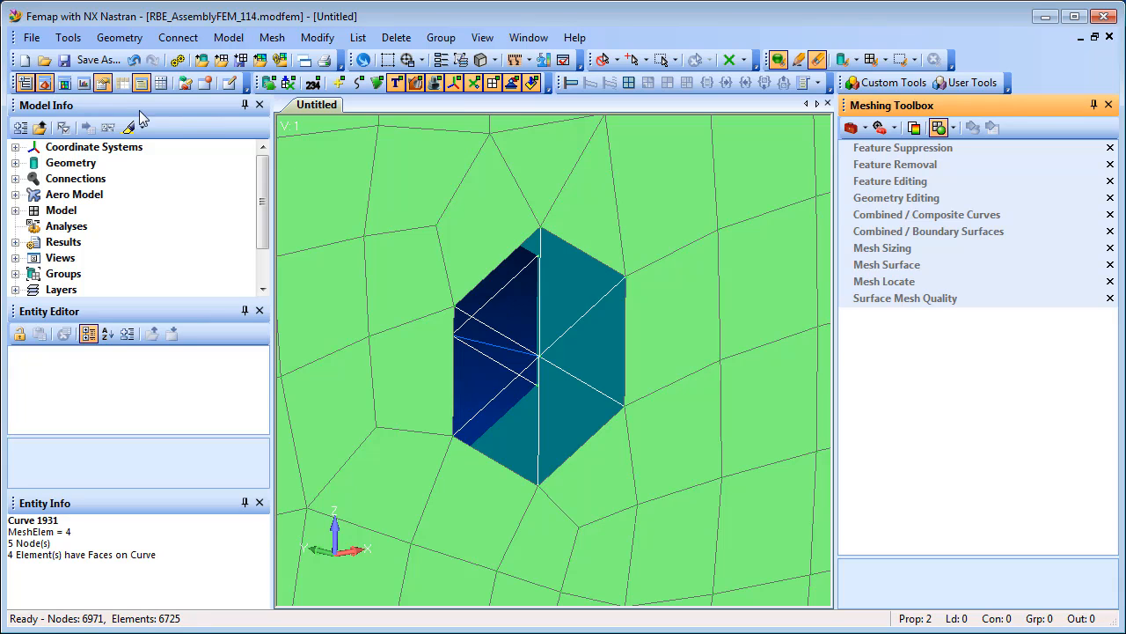
left_click(883, 248)
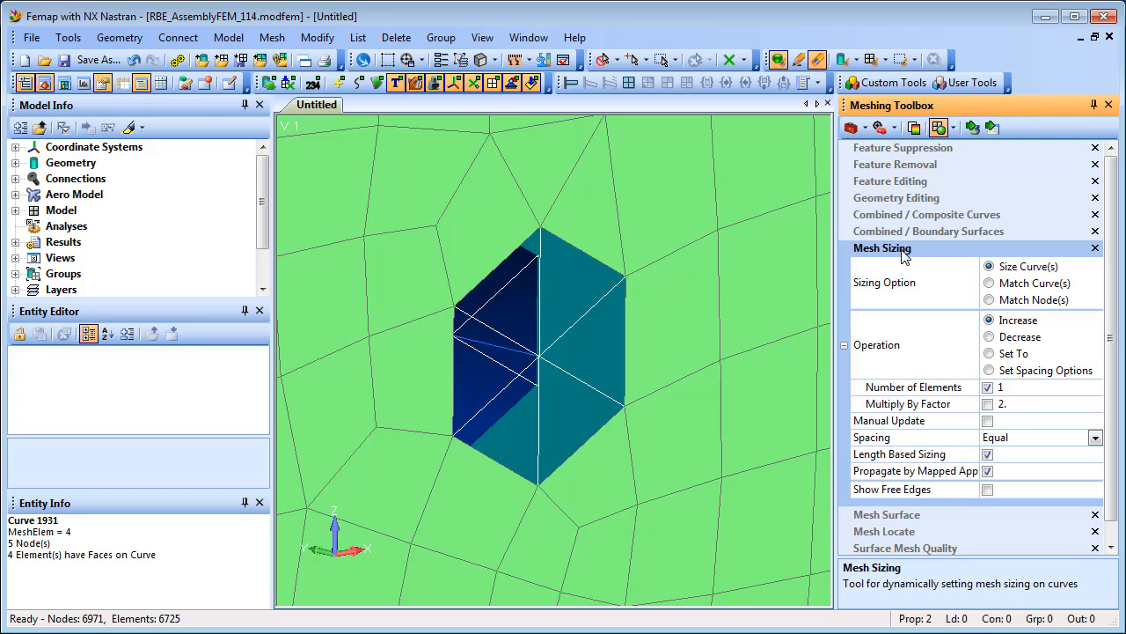
left_click(973, 128)
left_click(647, 327)
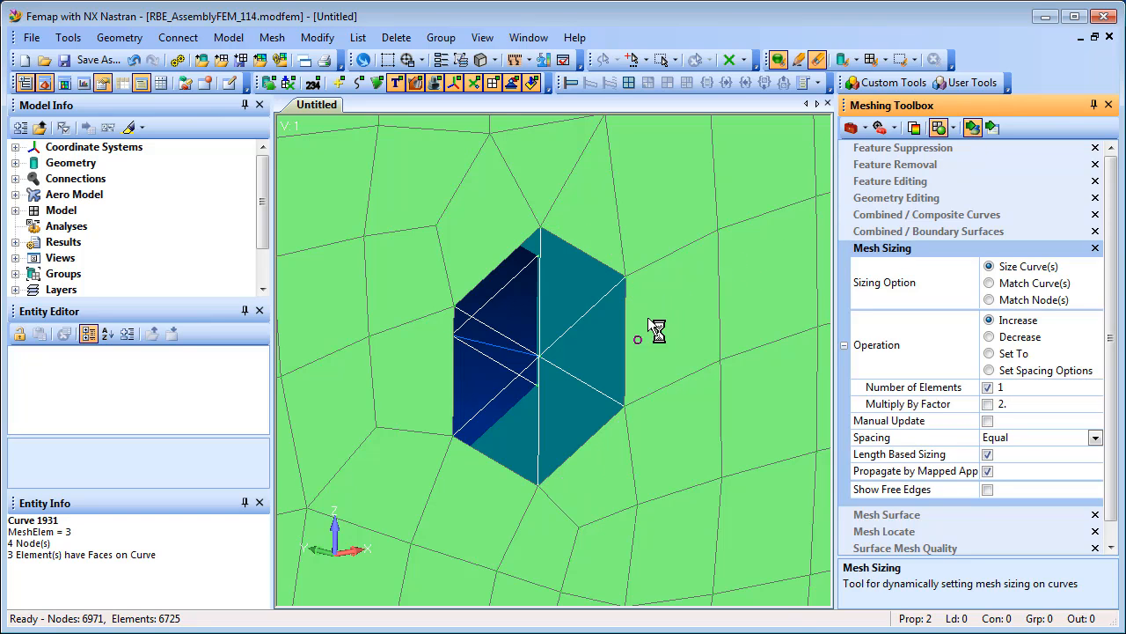
left_click(456, 350)
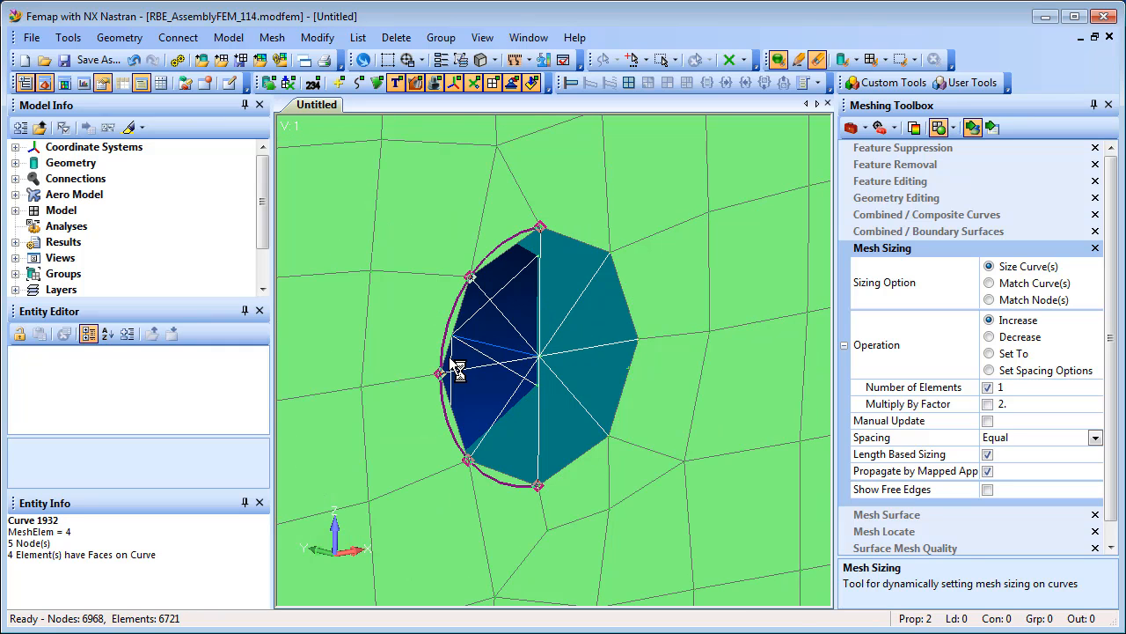
- Apply the Meshing Toolbox's Geometry Editing Pad operation to the middle hole's edge
left_click(952, 201)
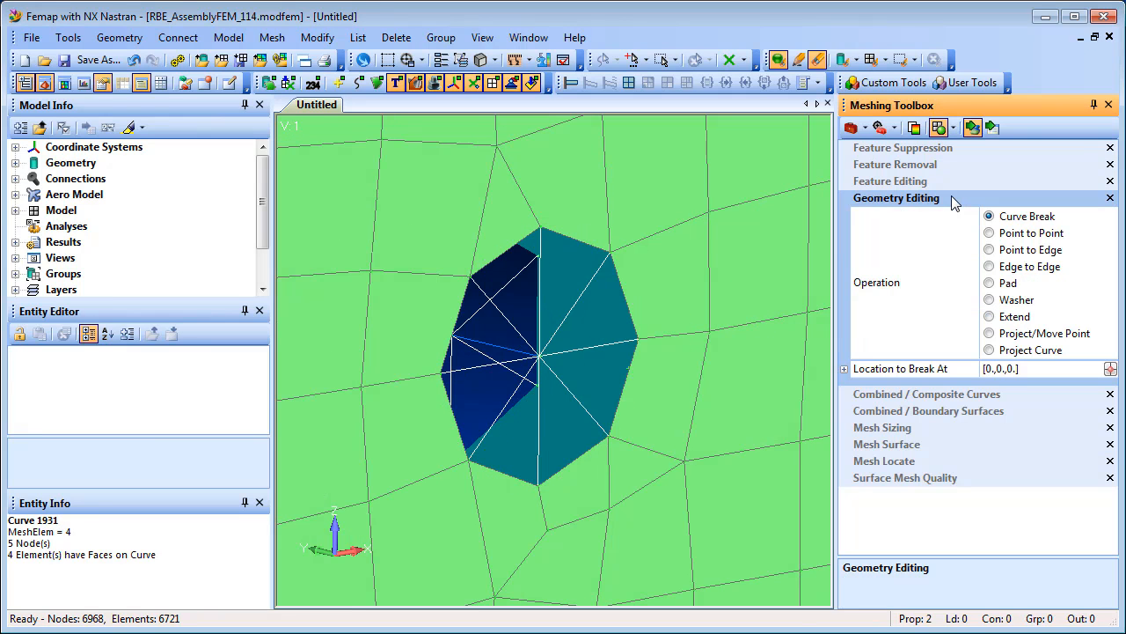
left_click(991, 283)
left_click(674, 343)
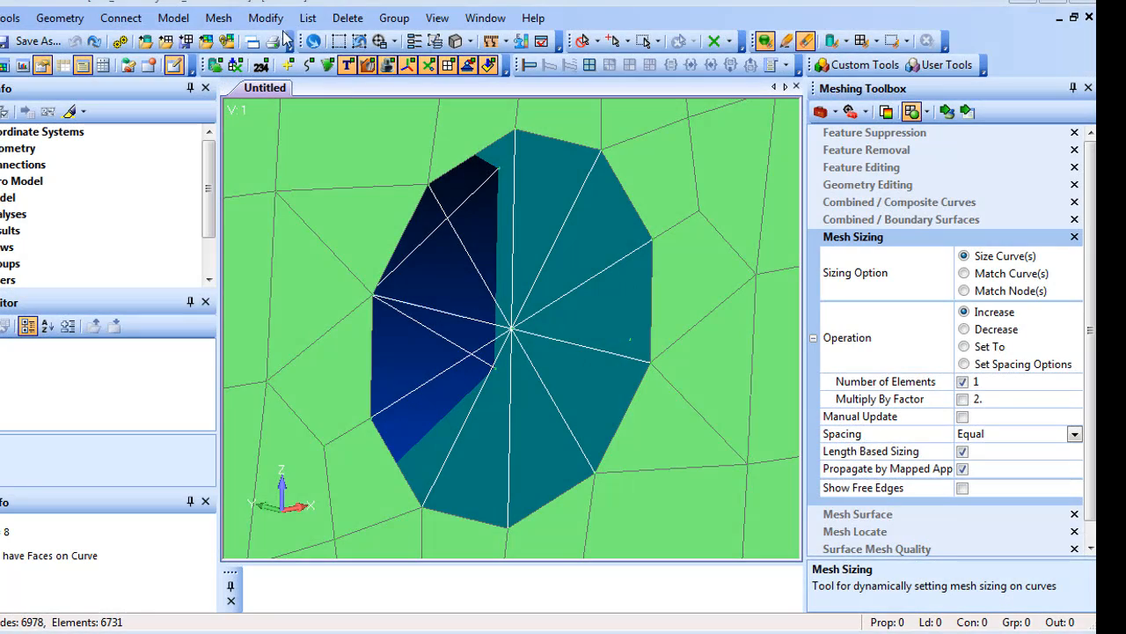
- Edit the RBE2 element at the hole centre, removing dependent nodes 6990 and 6982 from it
left_click(266, 18)
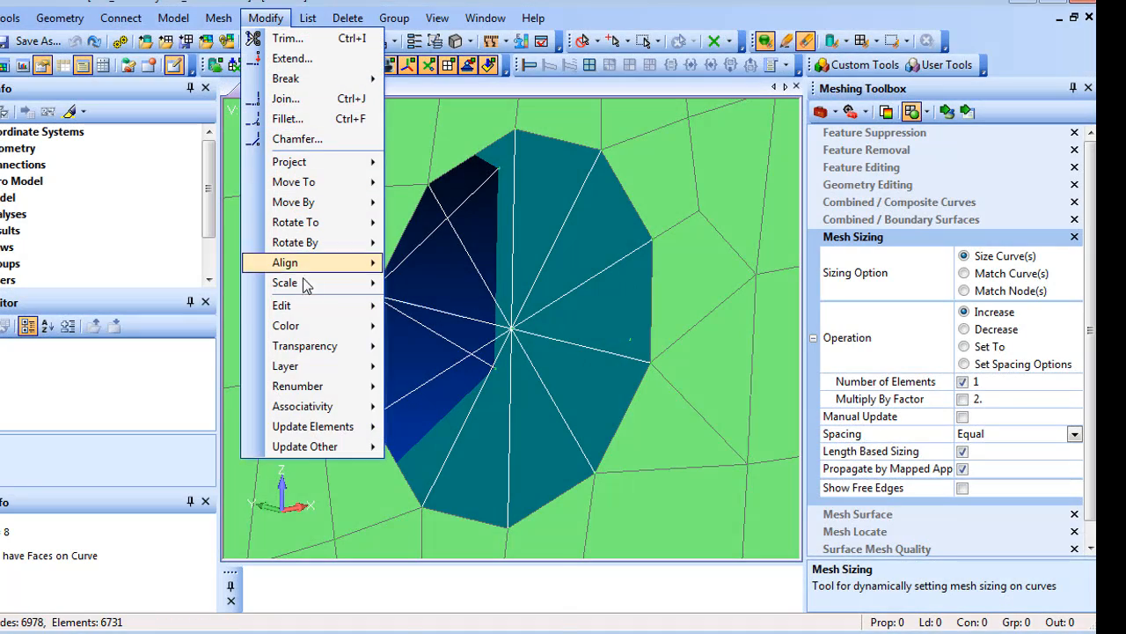
mouse_move(303, 308)
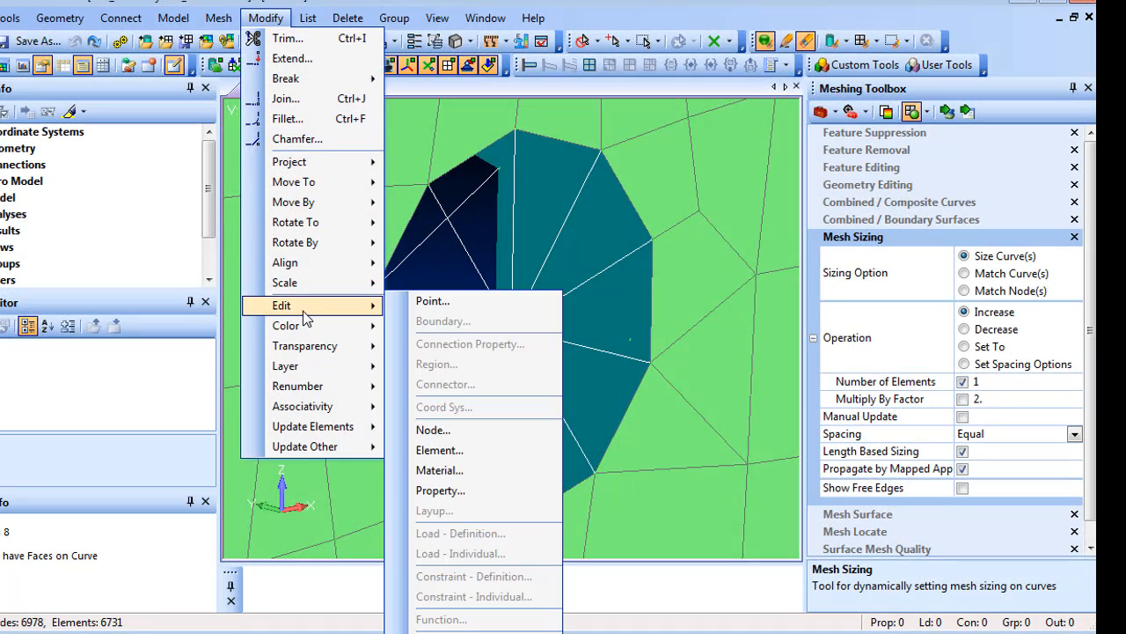
left_click(461, 450)
left_click(513, 329)
key("Return")
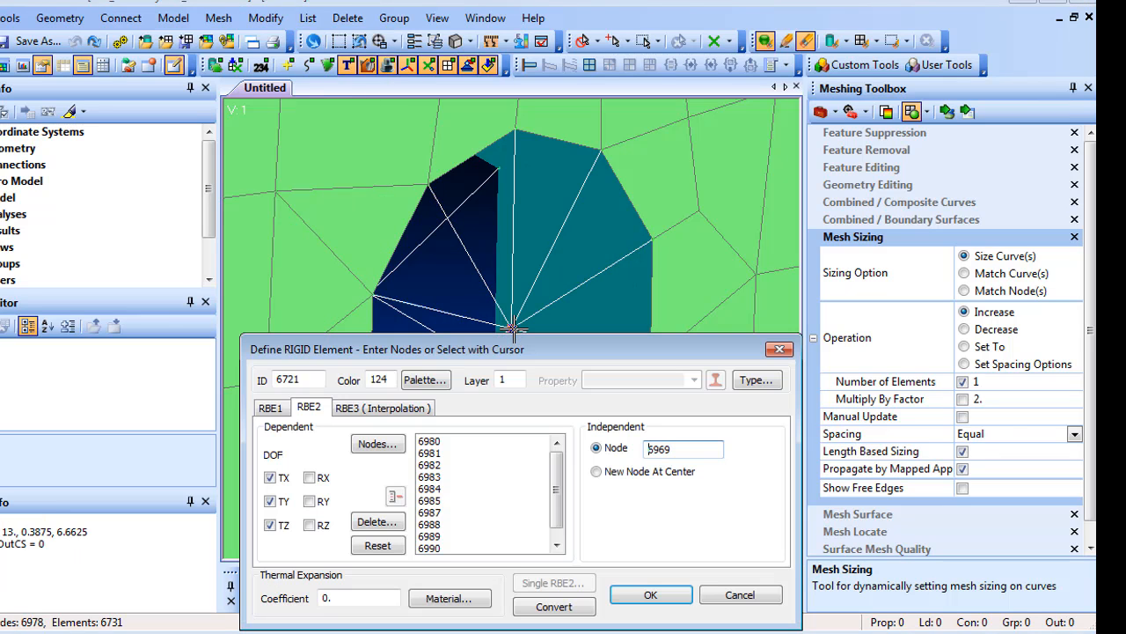
left_click(440, 545)
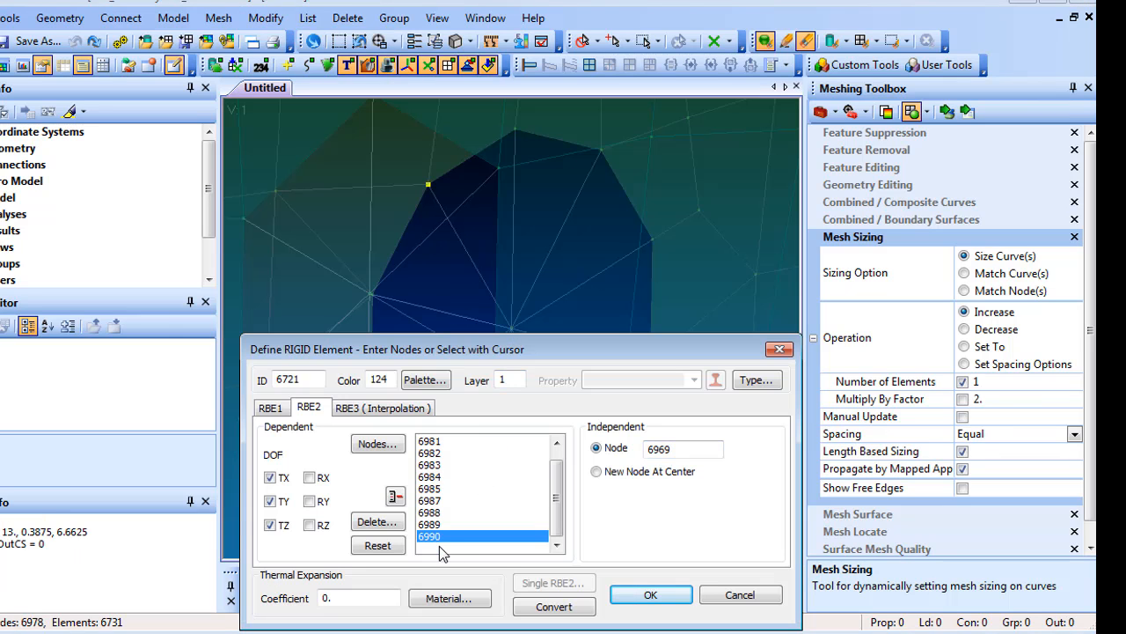
left_click(376, 521)
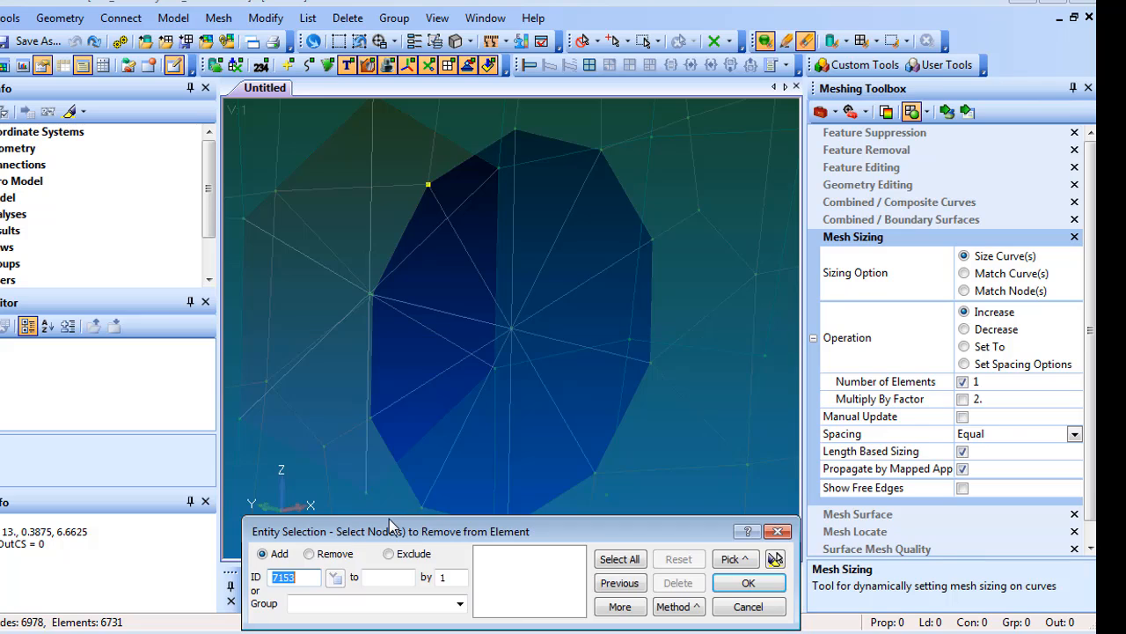
left_click(429, 186)
left_click(651, 239)
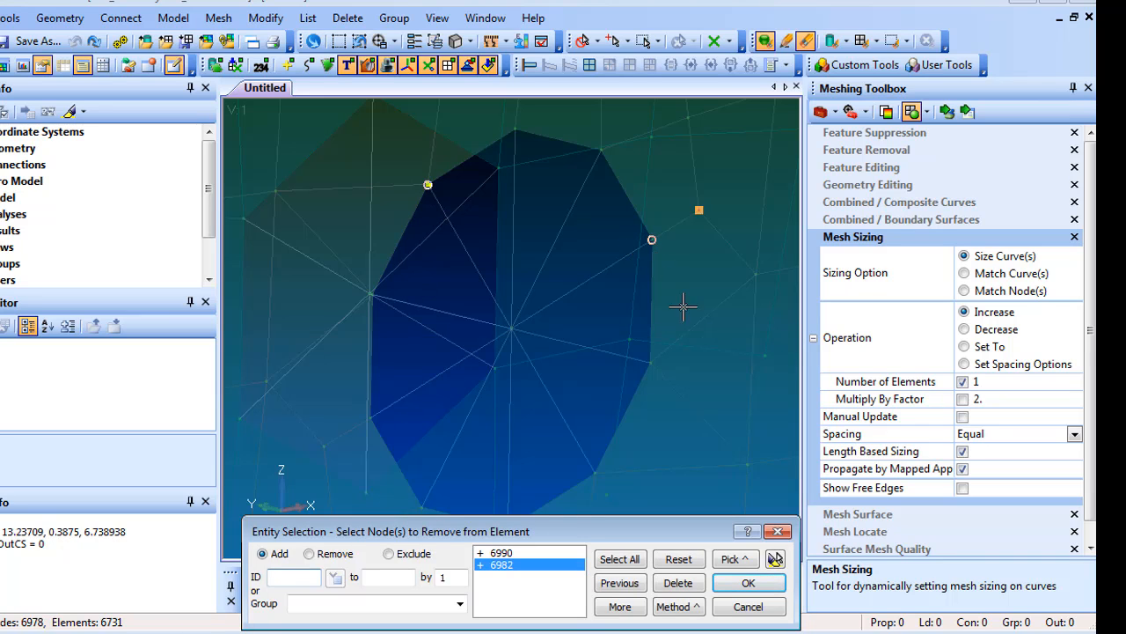
left_click(739, 577)
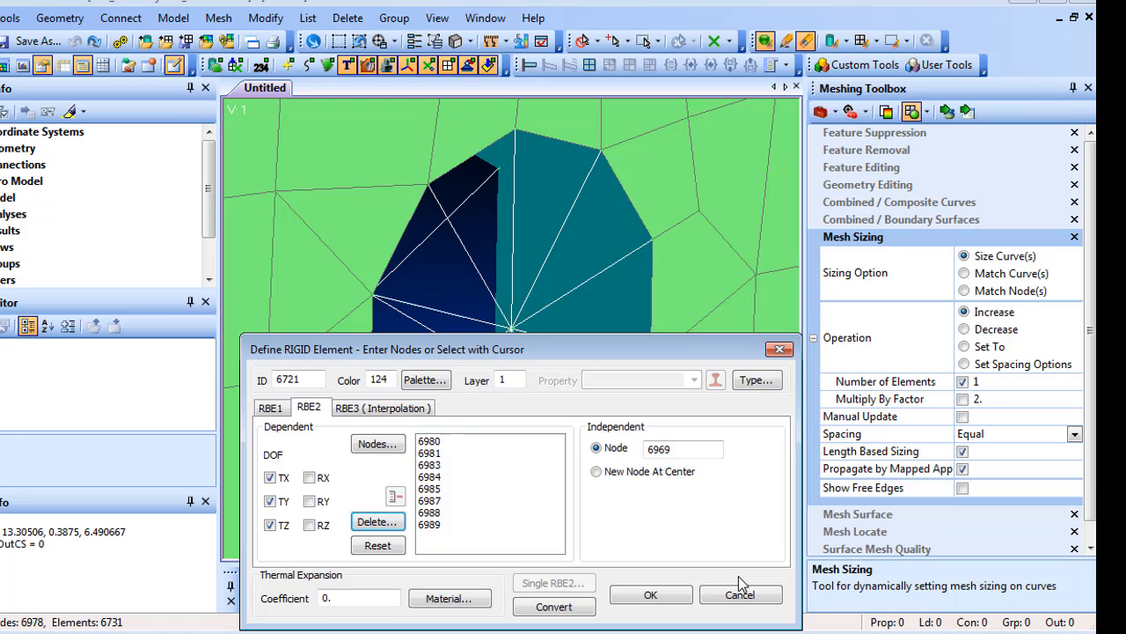
left_click(650, 596)
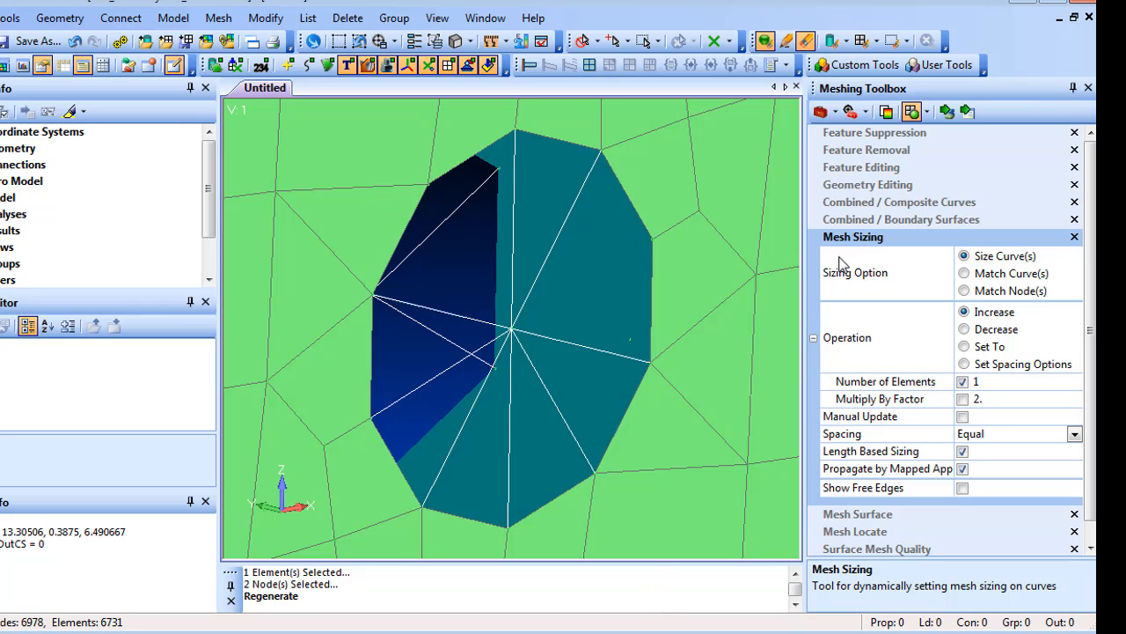
- Apply Mesh Sizing to the hole's edge curves, increasing their element counts while the rigid element updates
left_click(946, 112)
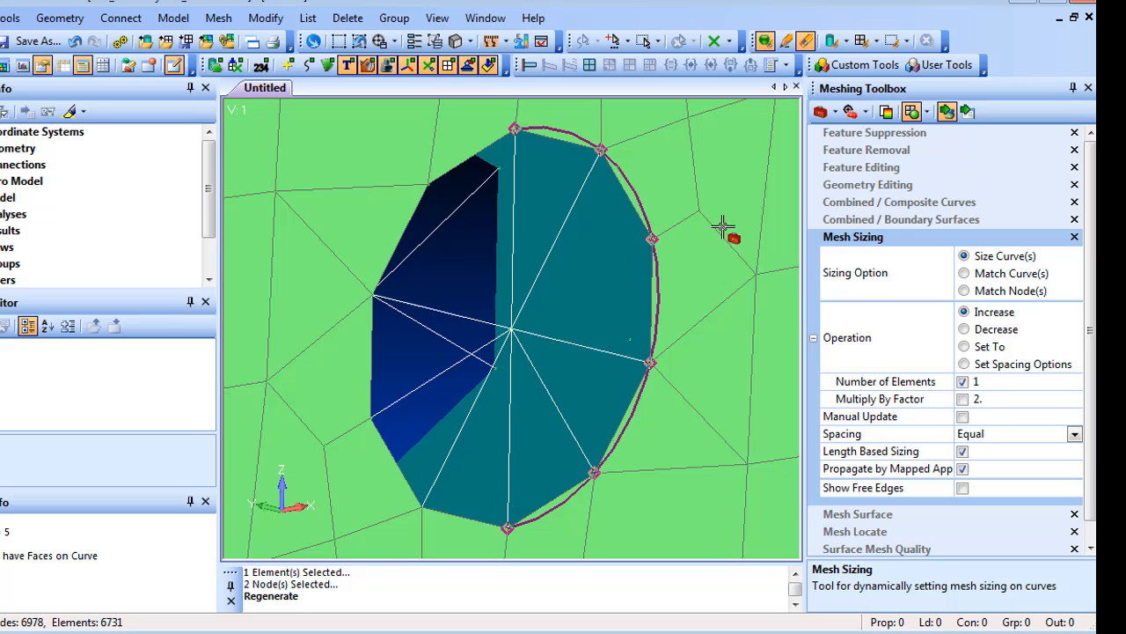
left_click(673, 264)
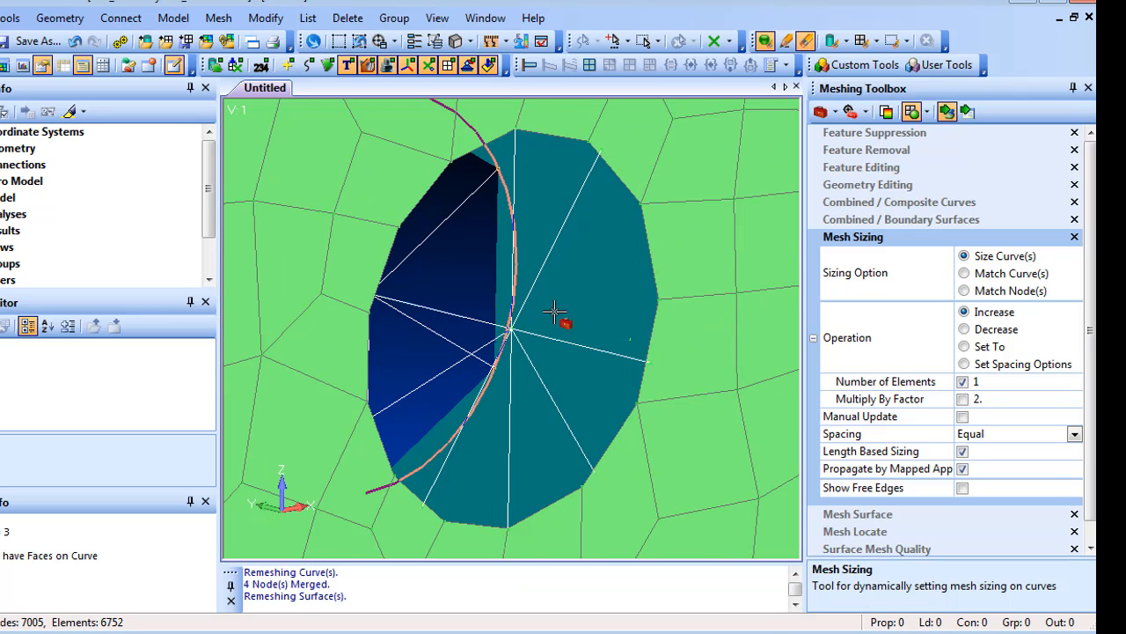
left_click(670, 312)
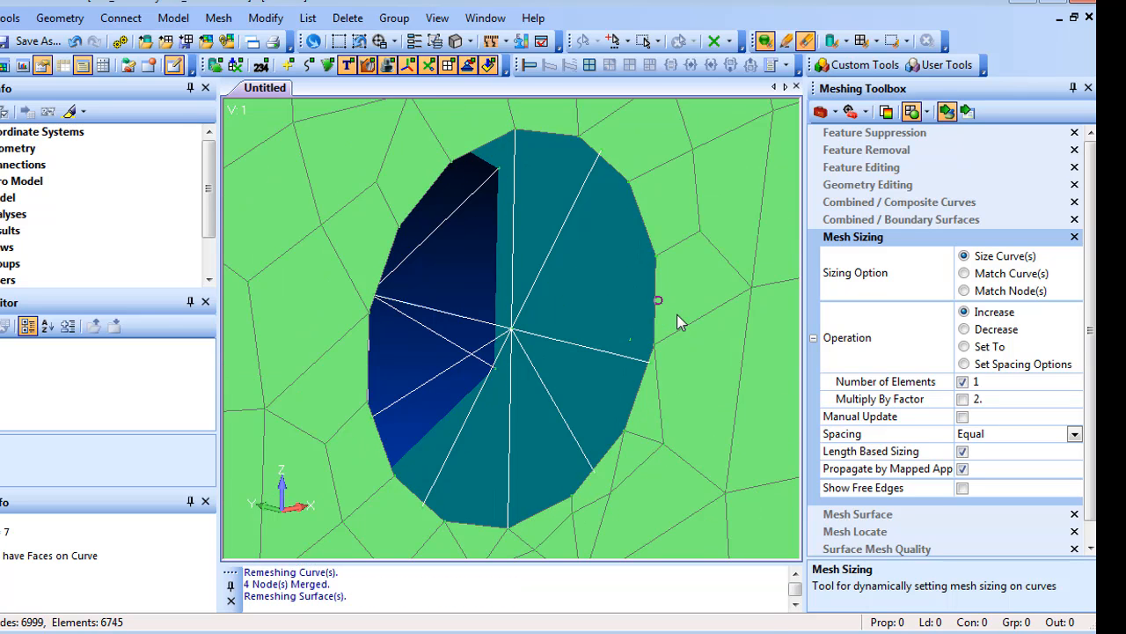
left_click(344, 341)
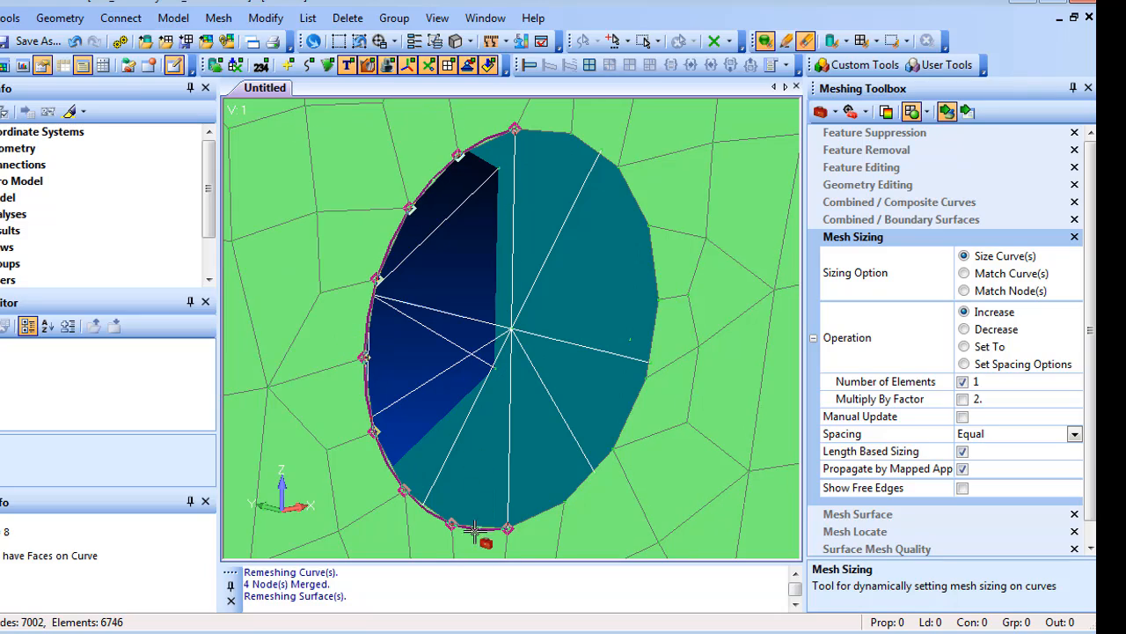
left_click(466, 581)
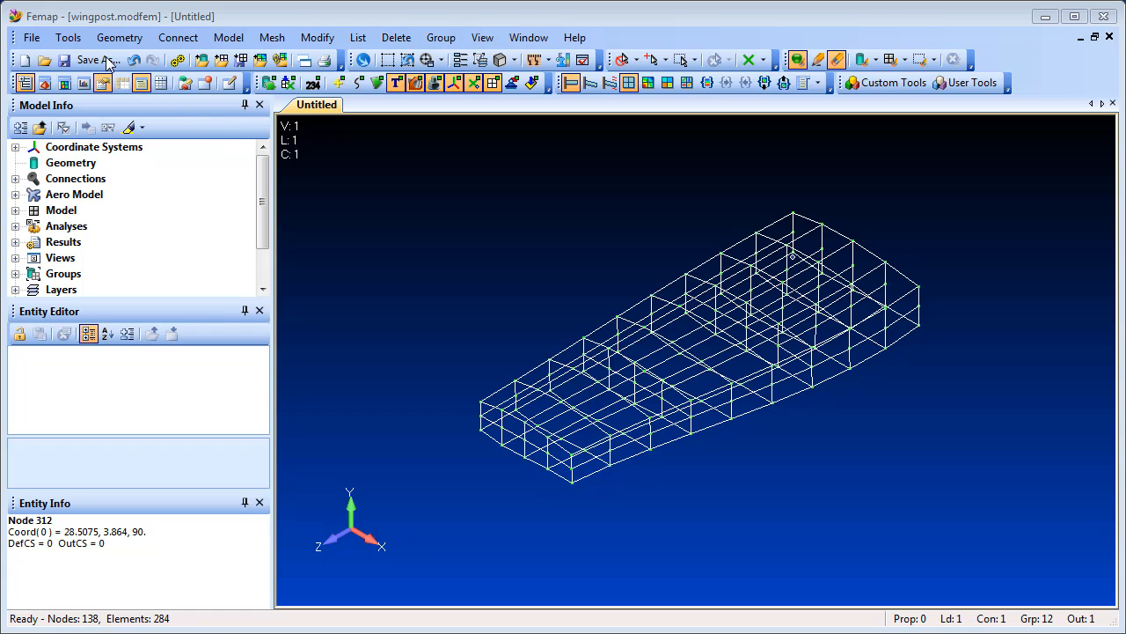
- Open the Plane Manager to review the defined Upper Bound plane
left_click(67, 37)
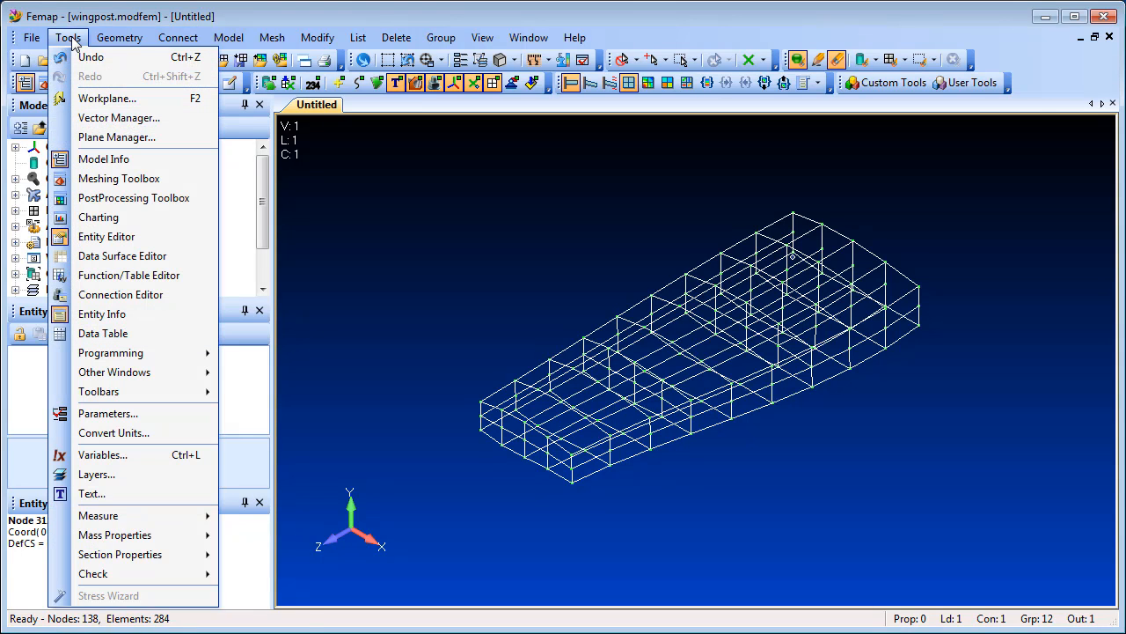
left_click(192, 139)
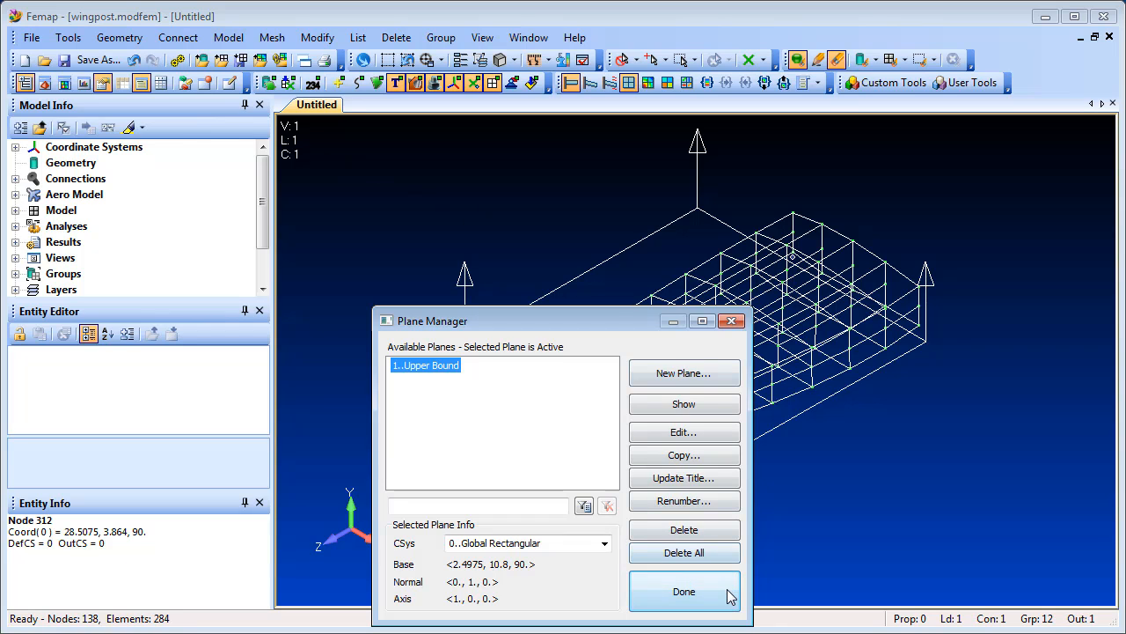
left_click(685, 591)
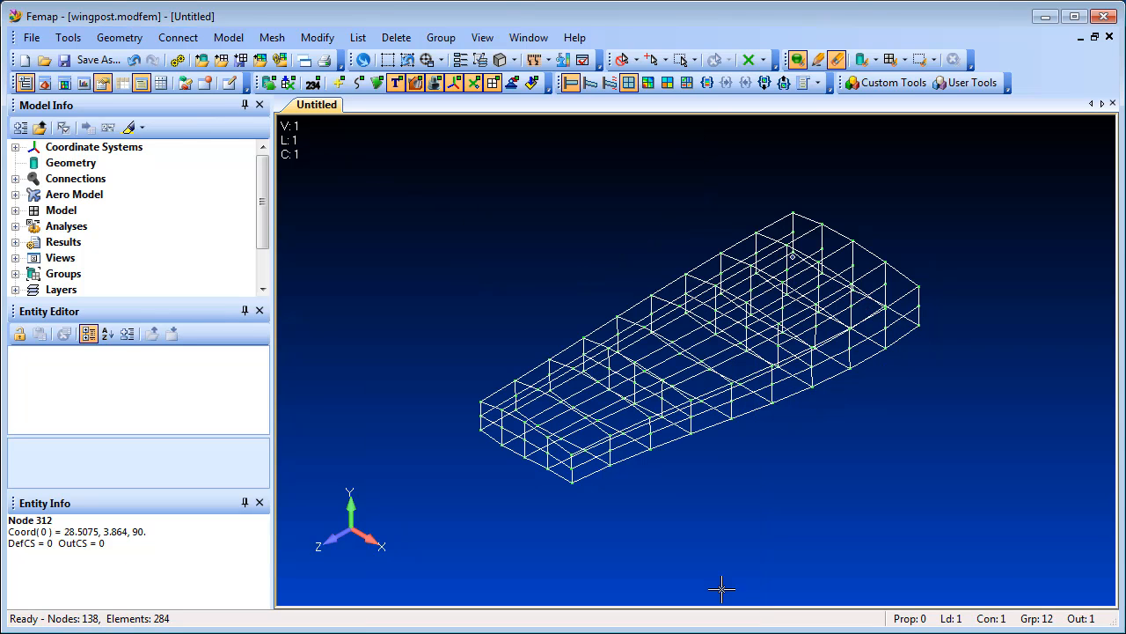
- Project node 344 onto the Upper Bound plane using the closest/normal direction
left_click(325, 37)
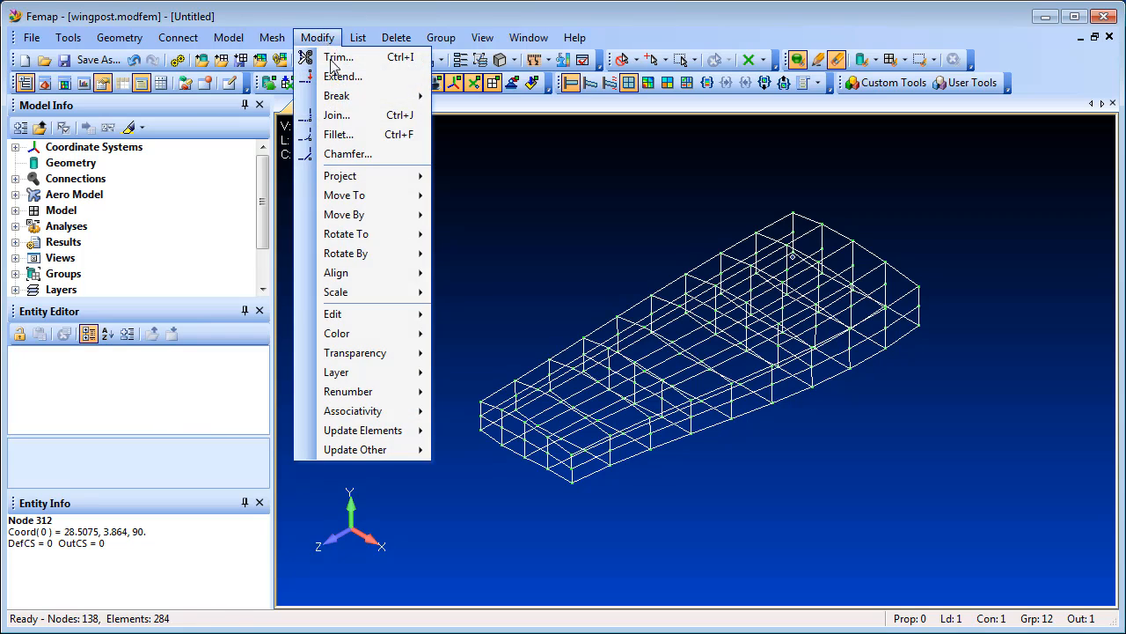
mouse_move(360, 176)
left_click(478, 197)
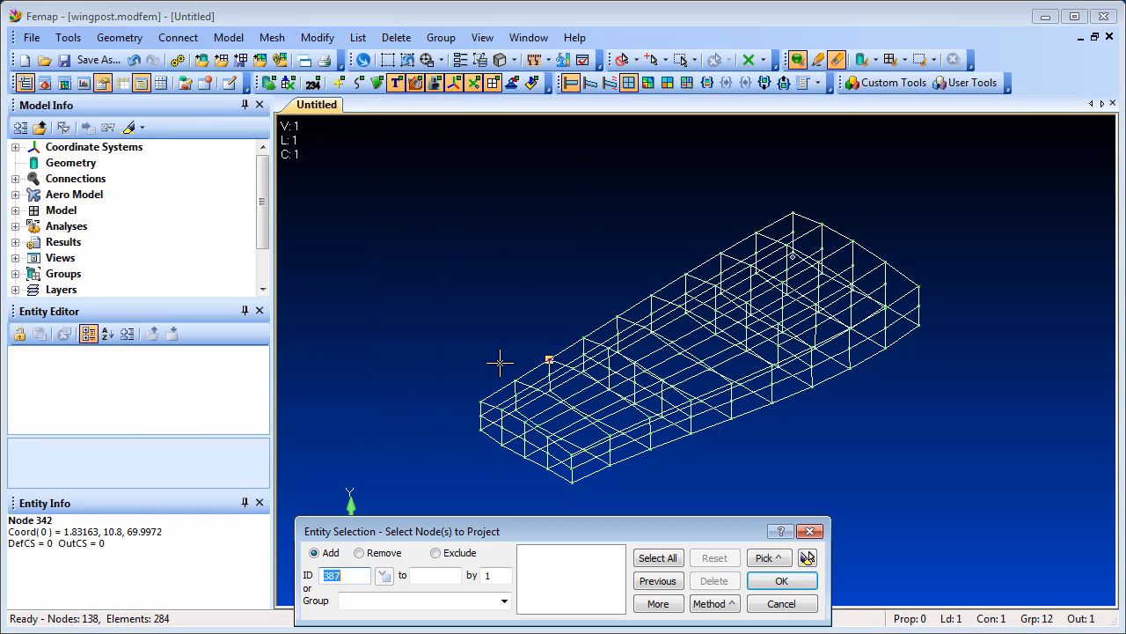
left_click(479, 402)
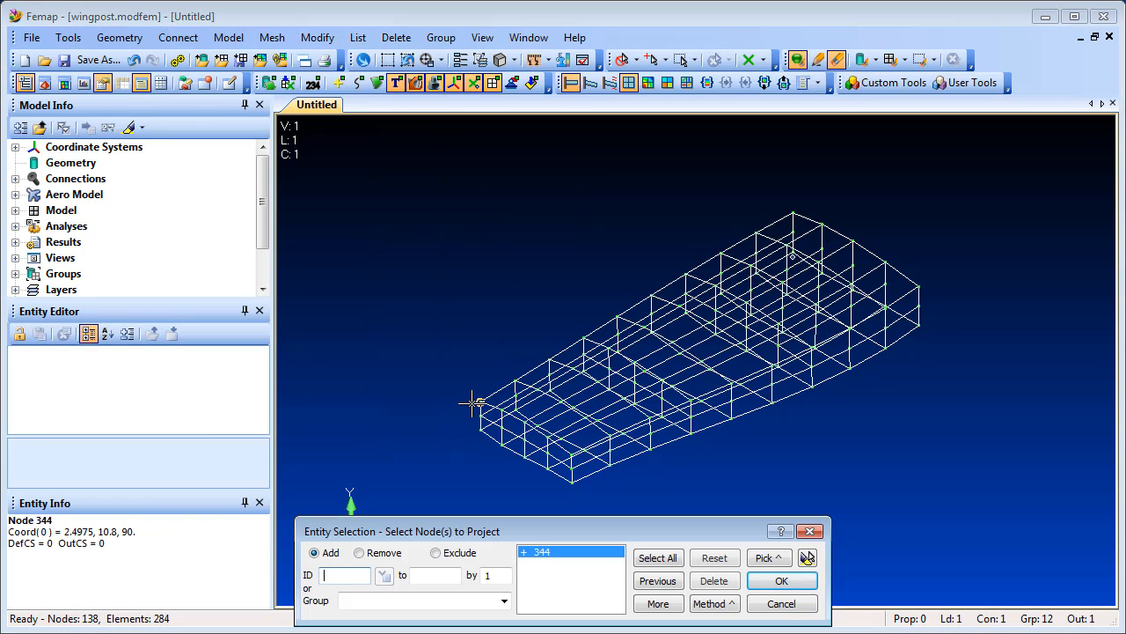
left_click(778, 581)
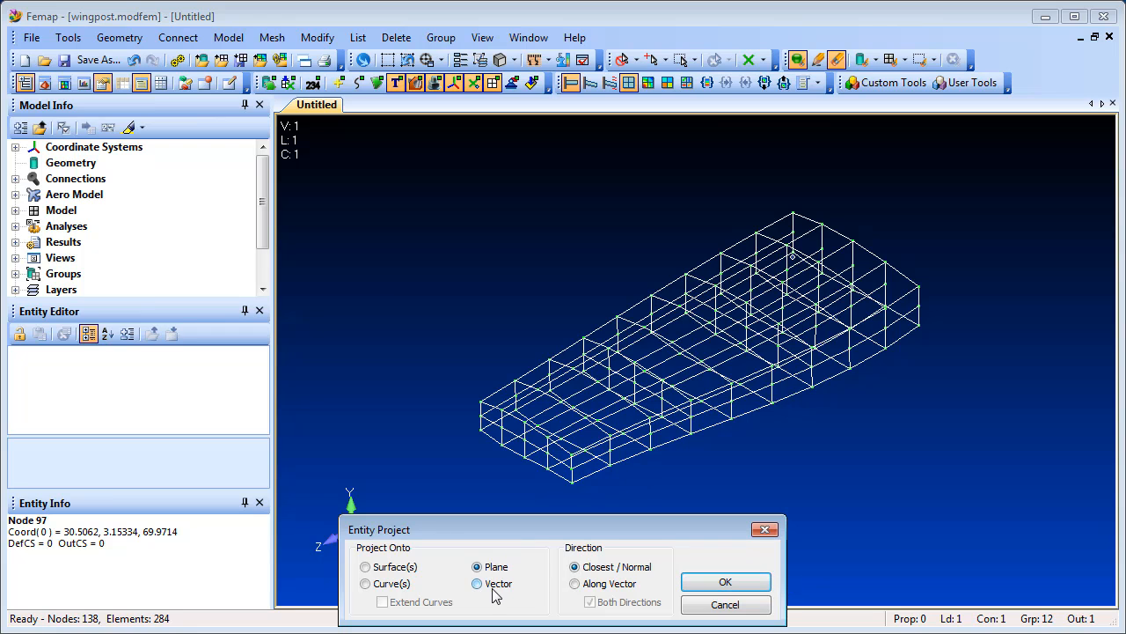
left_click(706, 585)
left_click(773, 556)
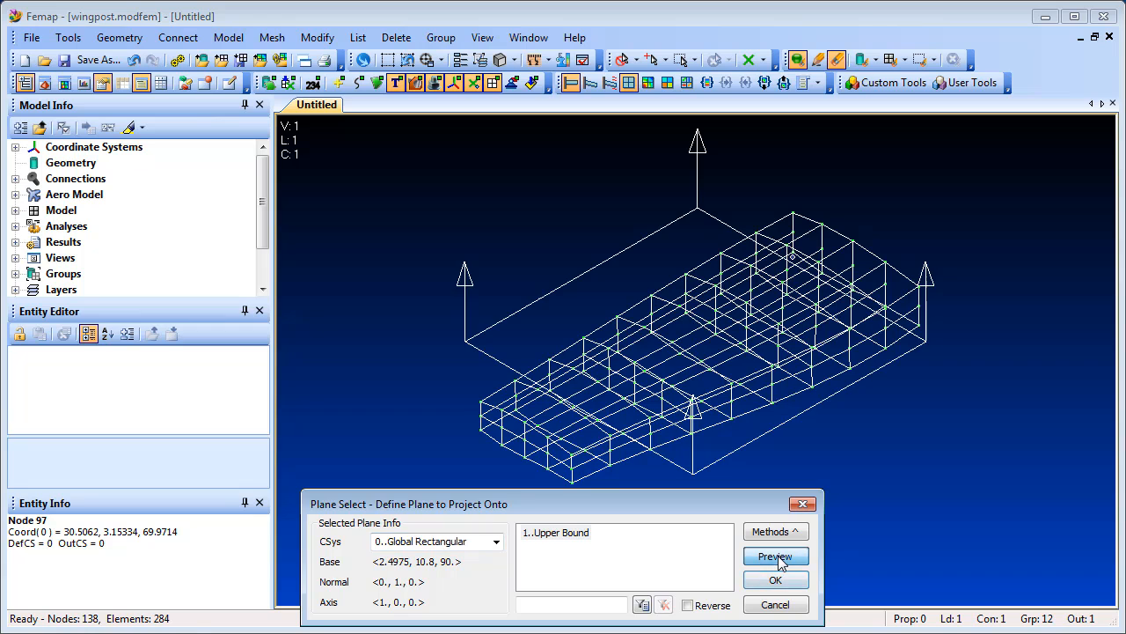
left_click(795, 532)
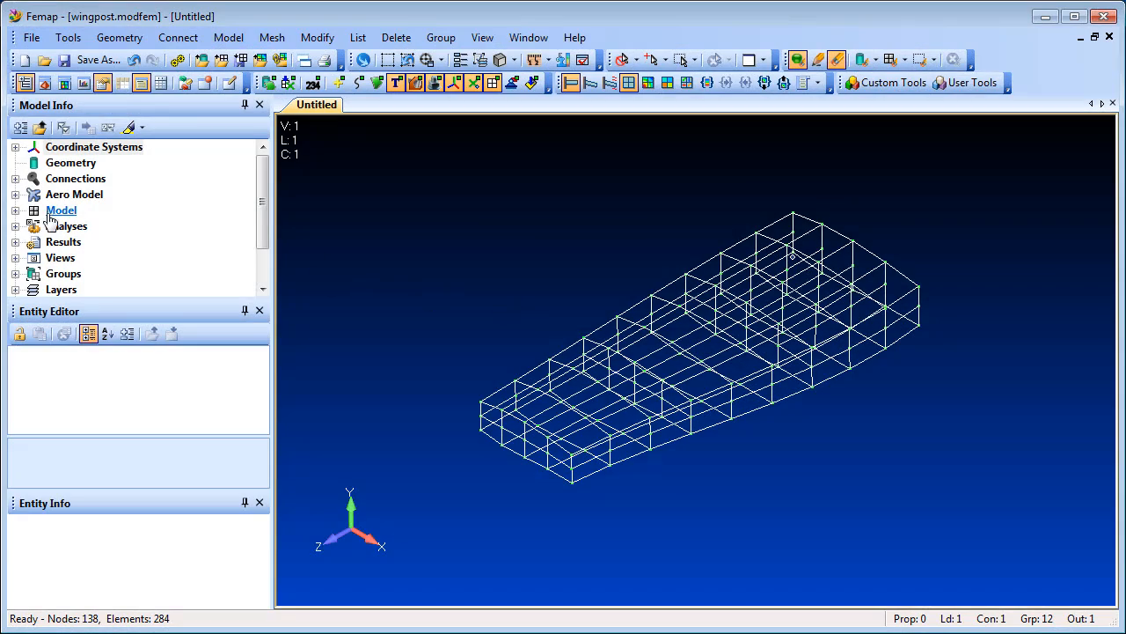
- Expand the model's Functions and open the Step Function for editing without changing it
left_click(16, 211)
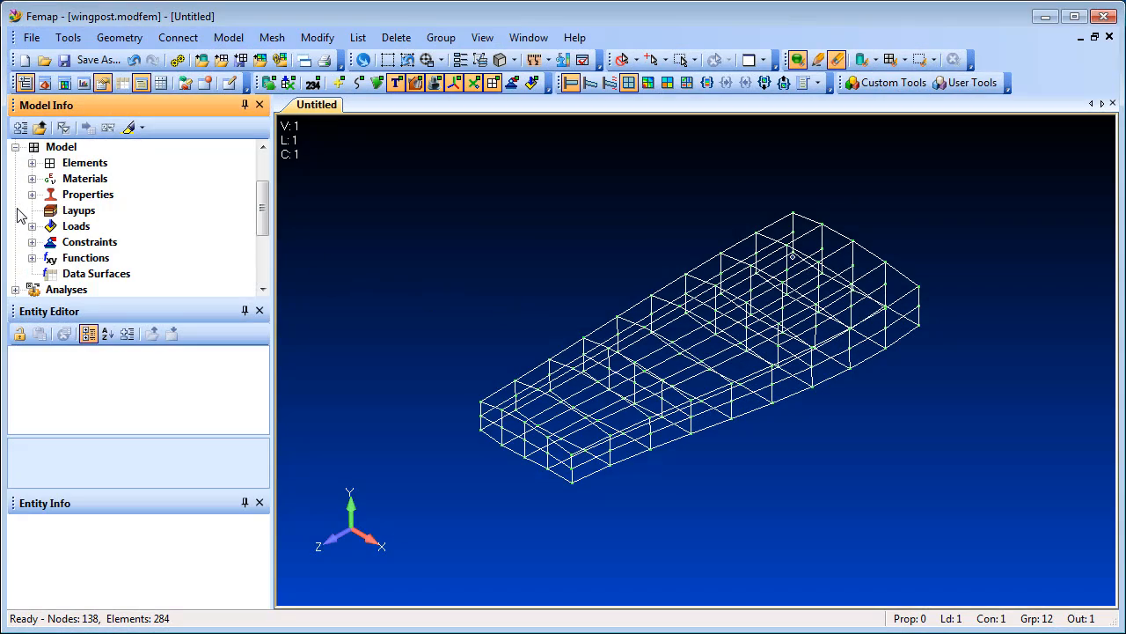
left_click(32, 258)
right_click(117, 275)
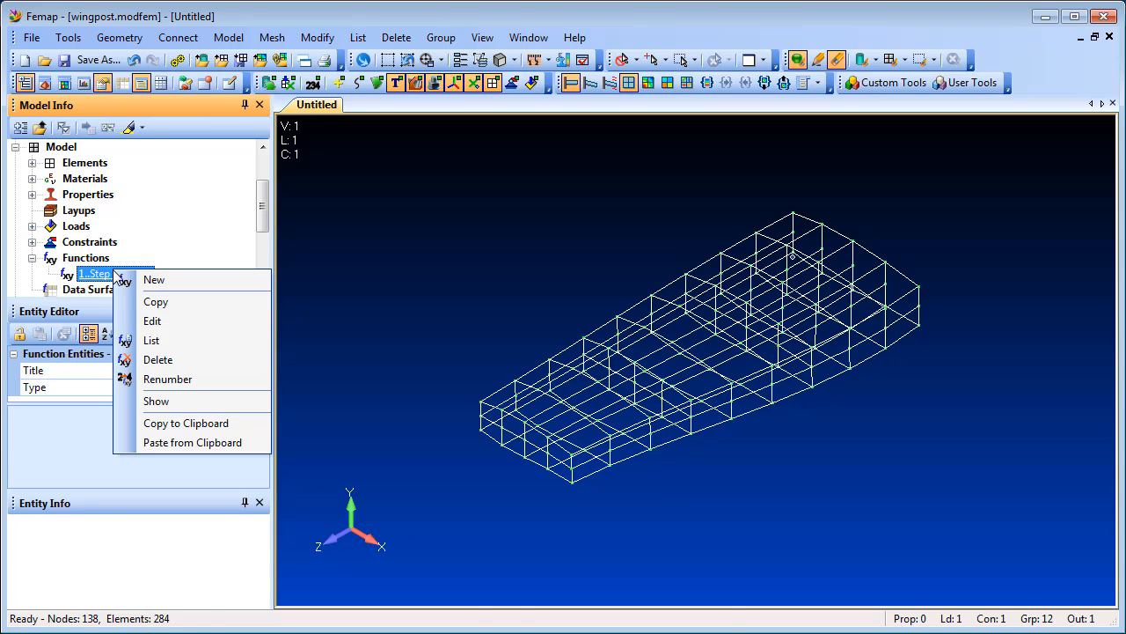
left_click(167, 323)
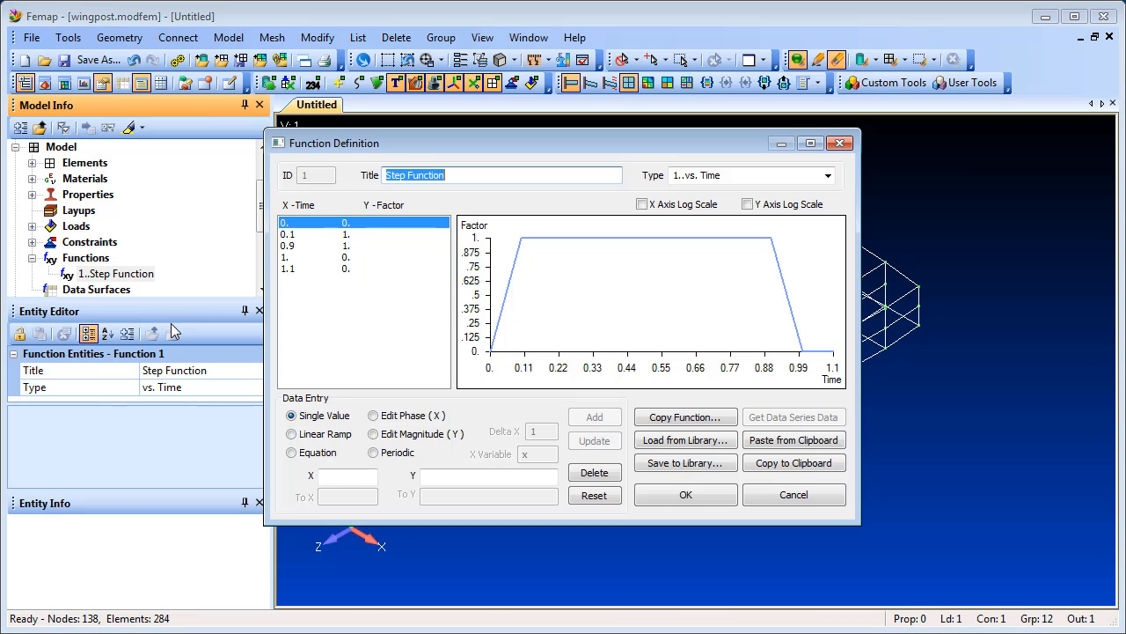
key("Escape")
- Open the Function/Table Editor and load the Step Function into it
left_click(68, 38)
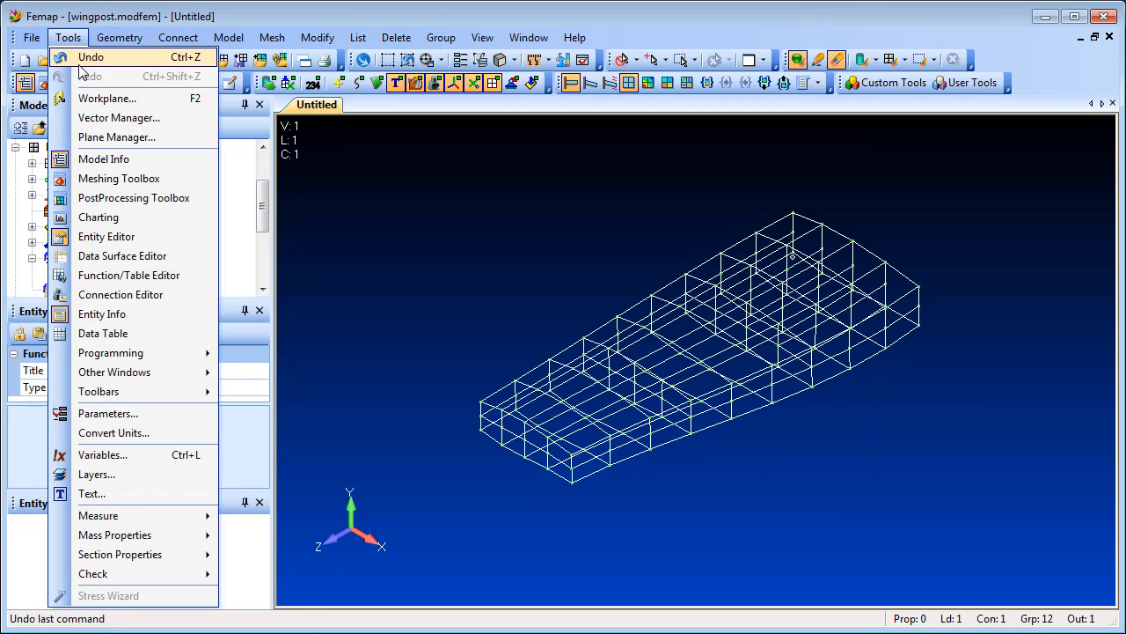
left_click(198, 277)
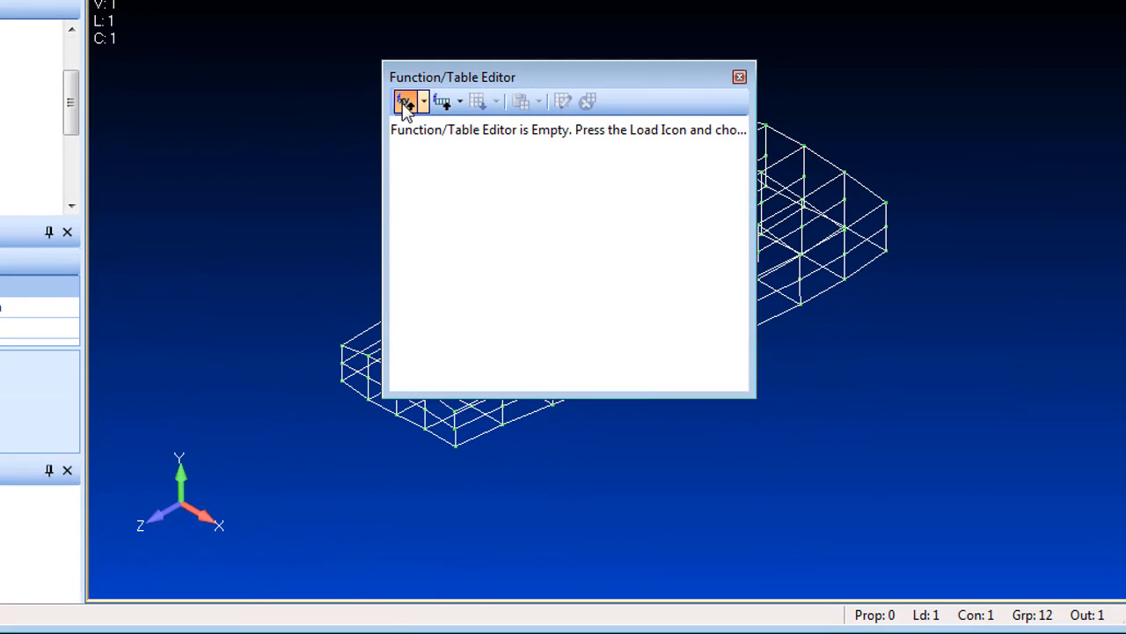
left_click(405, 104)
left_click(318, 484)
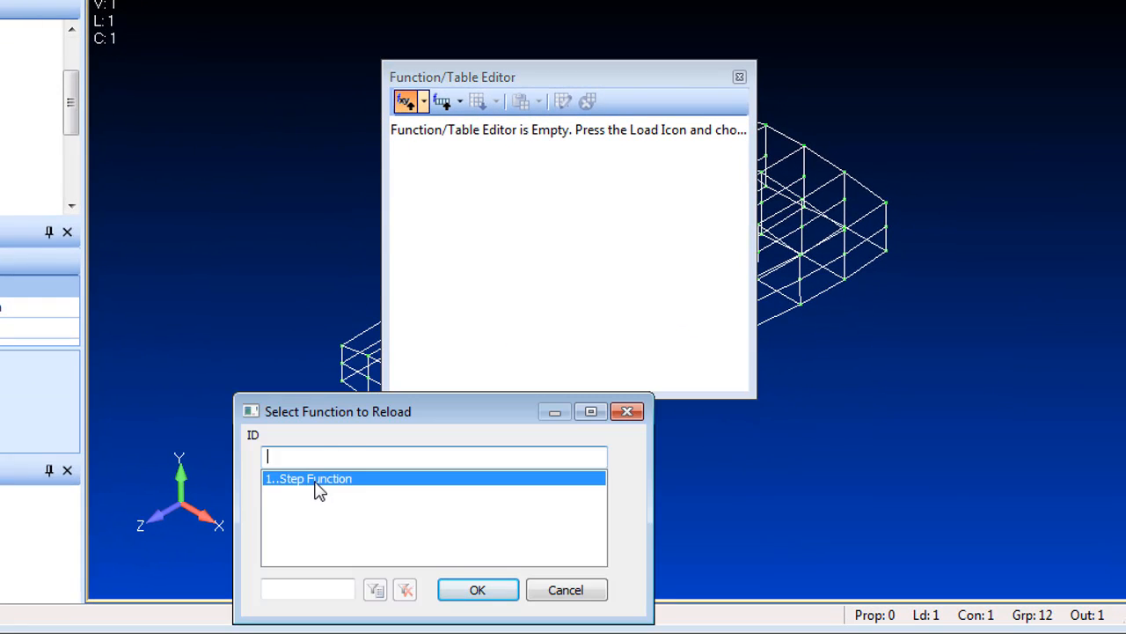
left_click(477, 588)
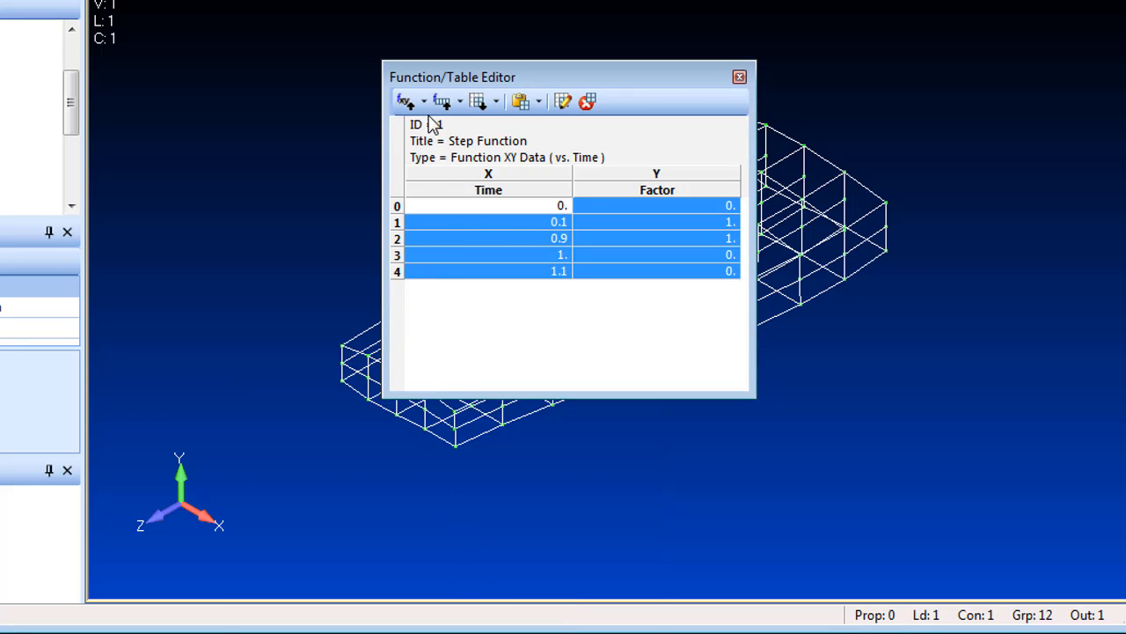
- Browse the Function/Table Editor's load, table, and save options
left_click(425, 101)
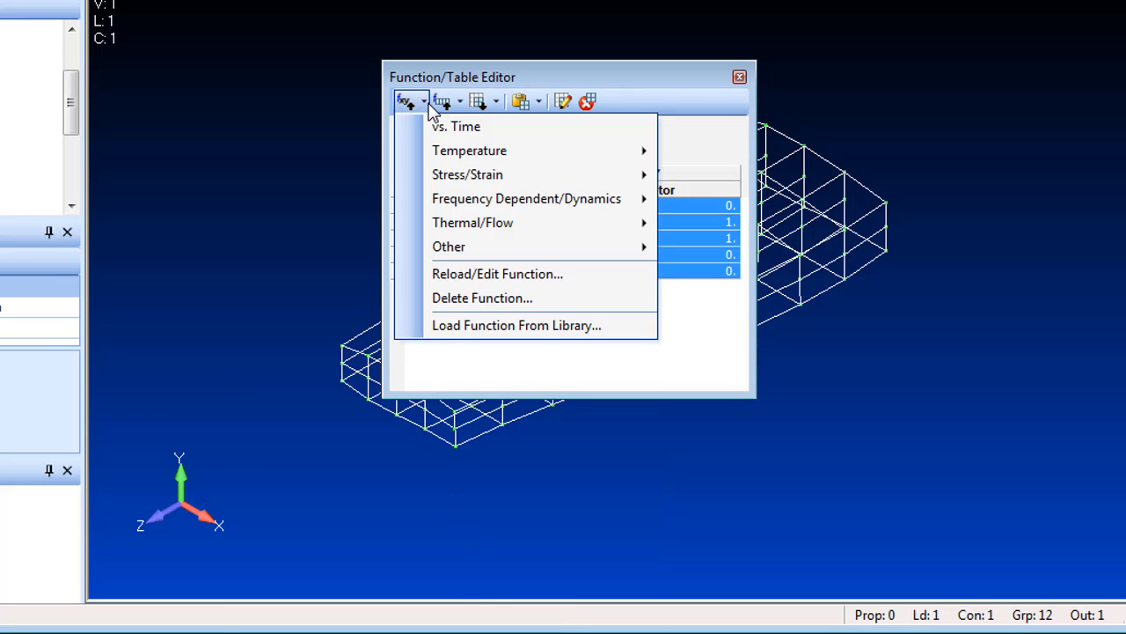
left_click(460, 103)
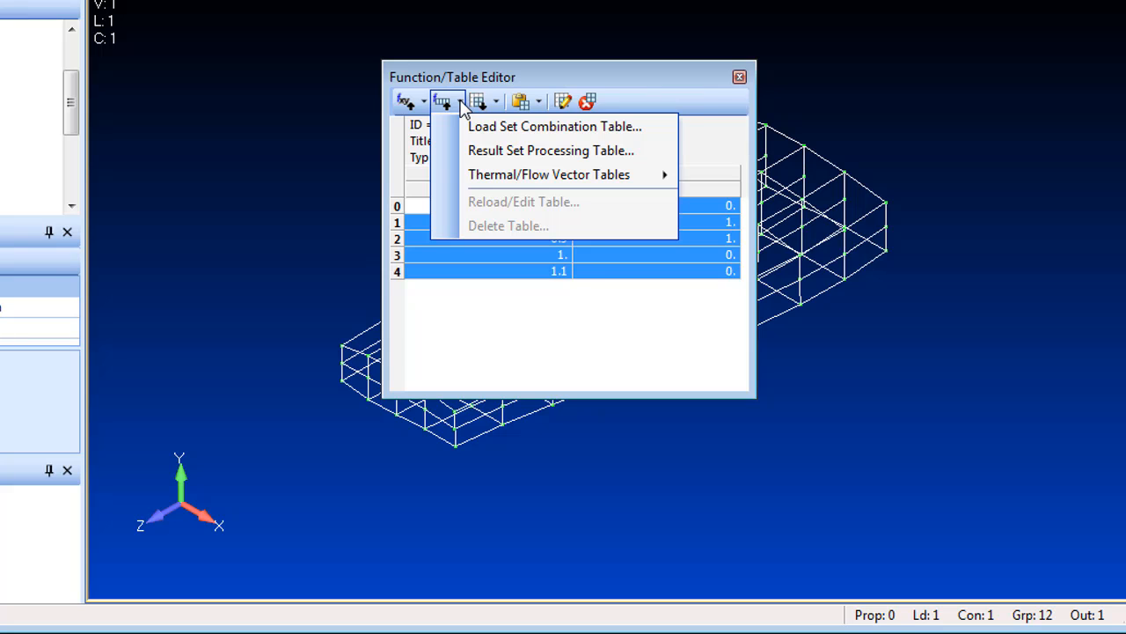
left_click(478, 102)
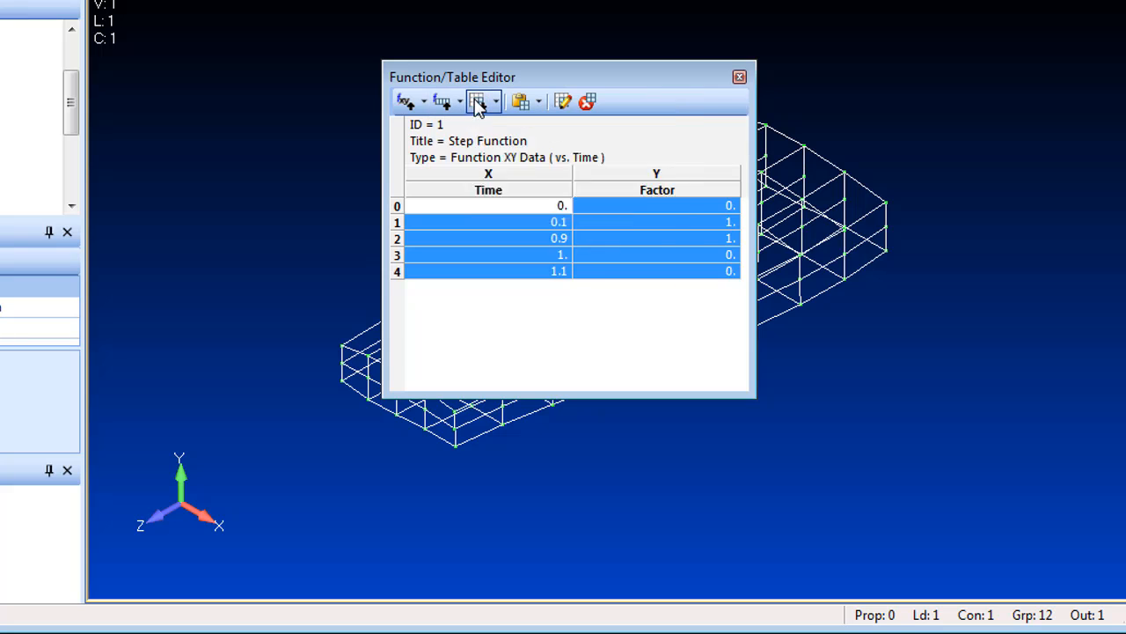
left_click(519, 102)
left_click(563, 102)
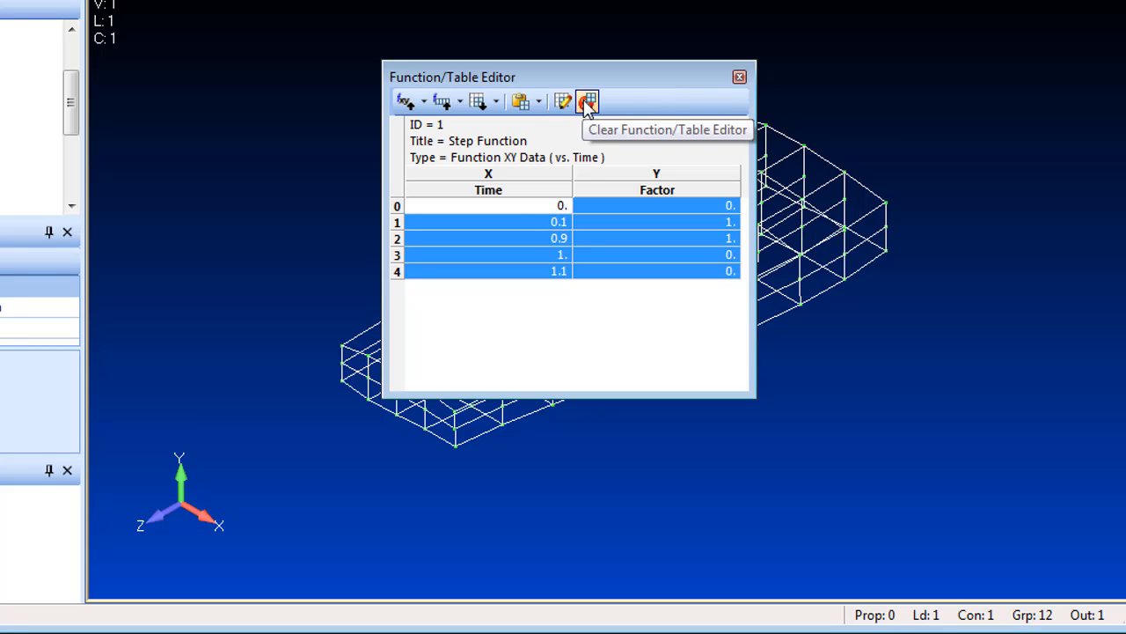
- Open the Series fill option for the selected function table cells
right_click(529, 226)
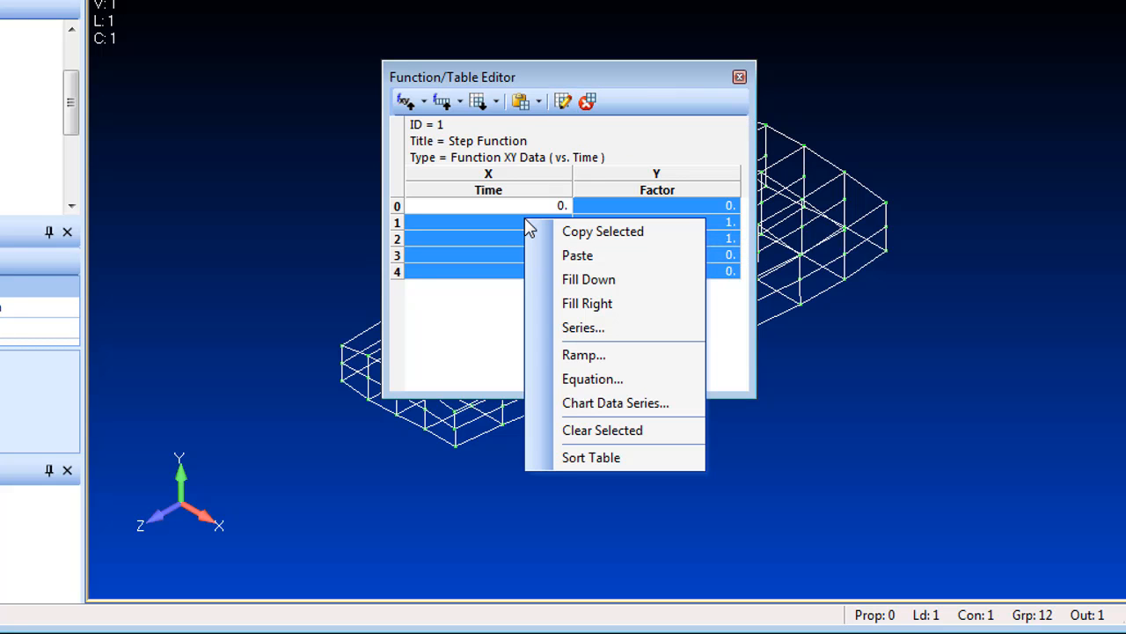
left_click(589, 329)
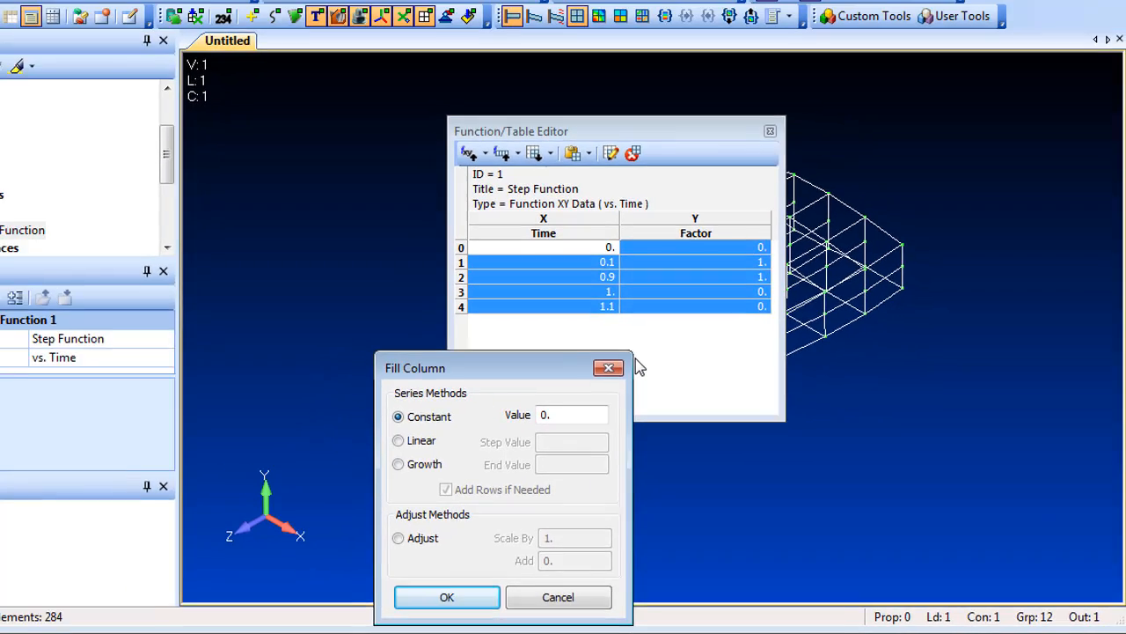